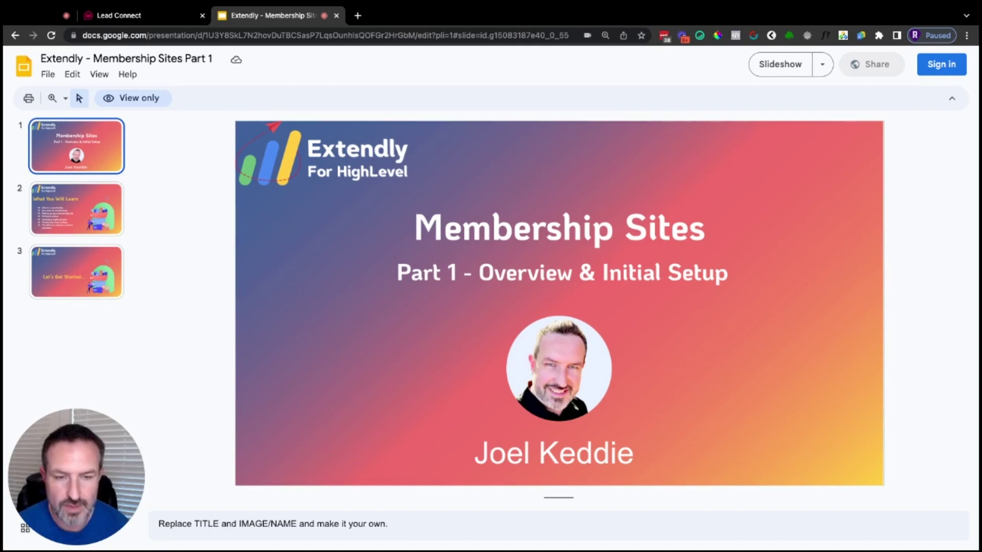
- View the presentation's "What You Will Learn" and "Let's Get Started" slides
left_click(76, 210)
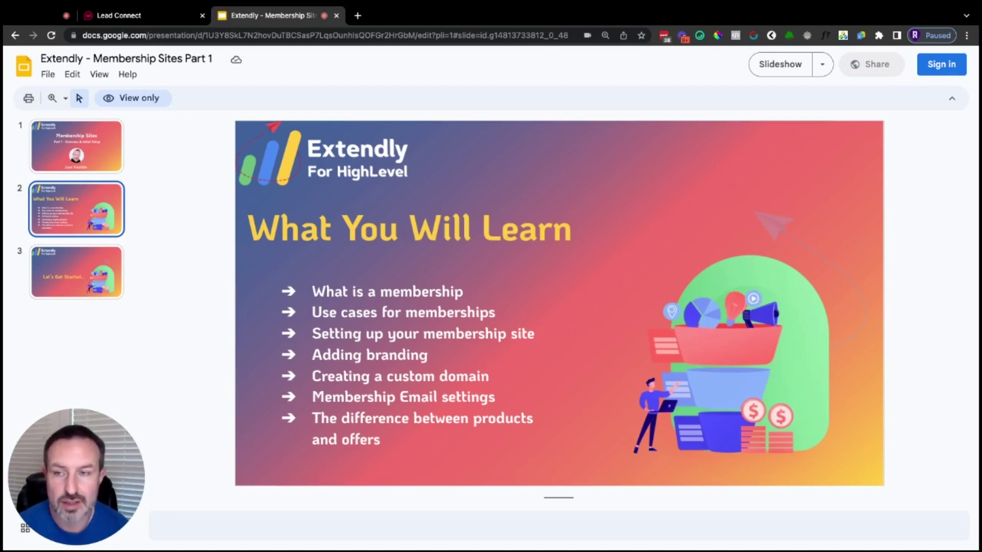
left_click(77, 272)
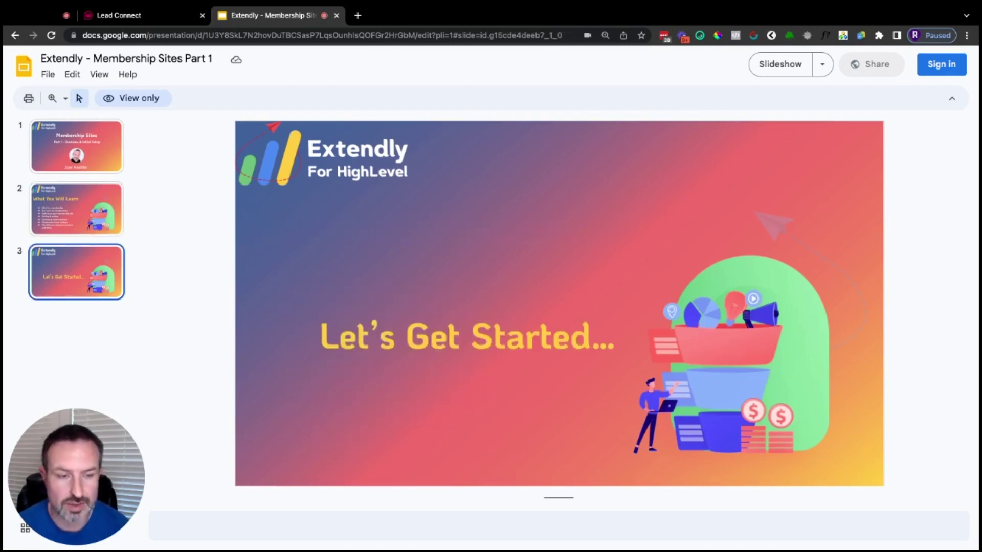
- Switch to Lead Connect and open the Site Details page in the Memberships settings
key("ctrl+shift+Tab")
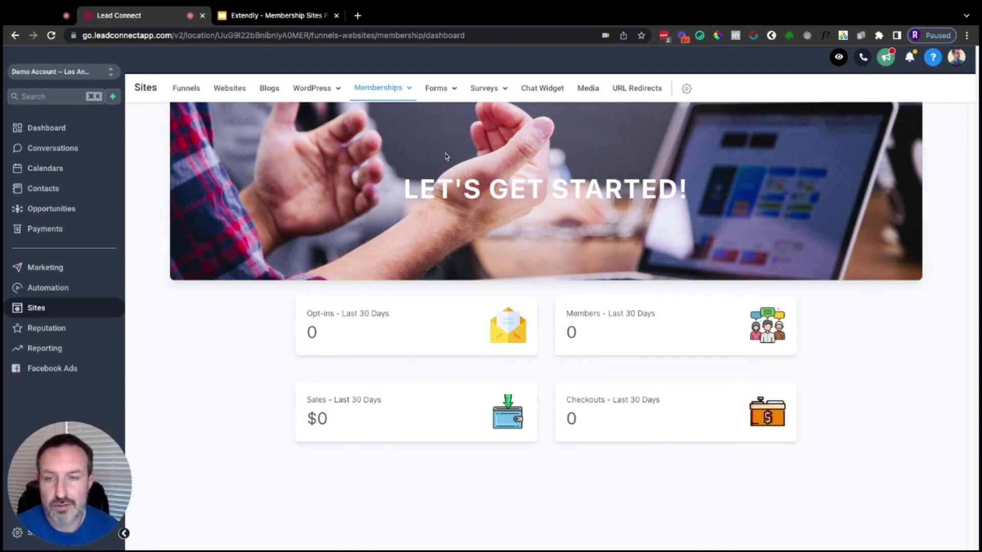
mouse_move(378, 90)
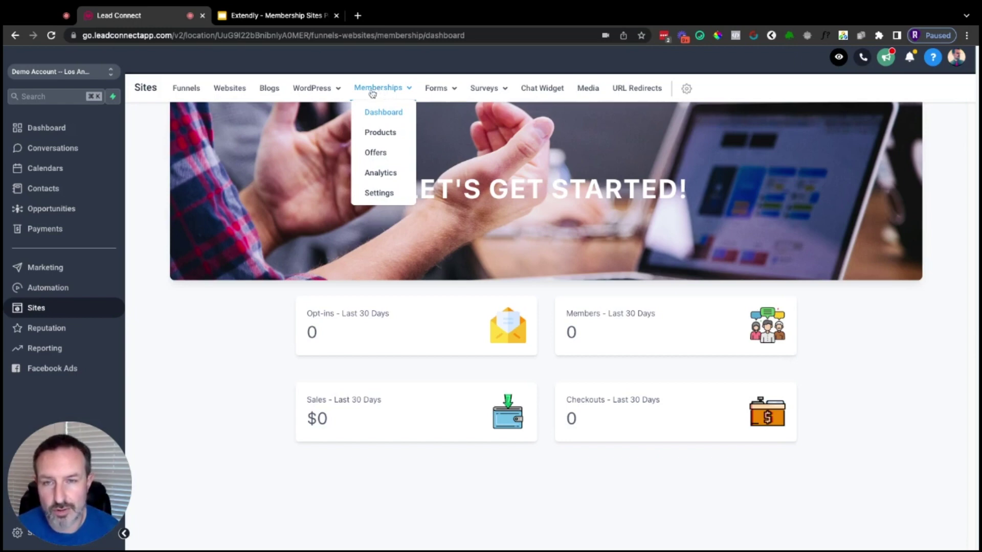
left_click(379, 193)
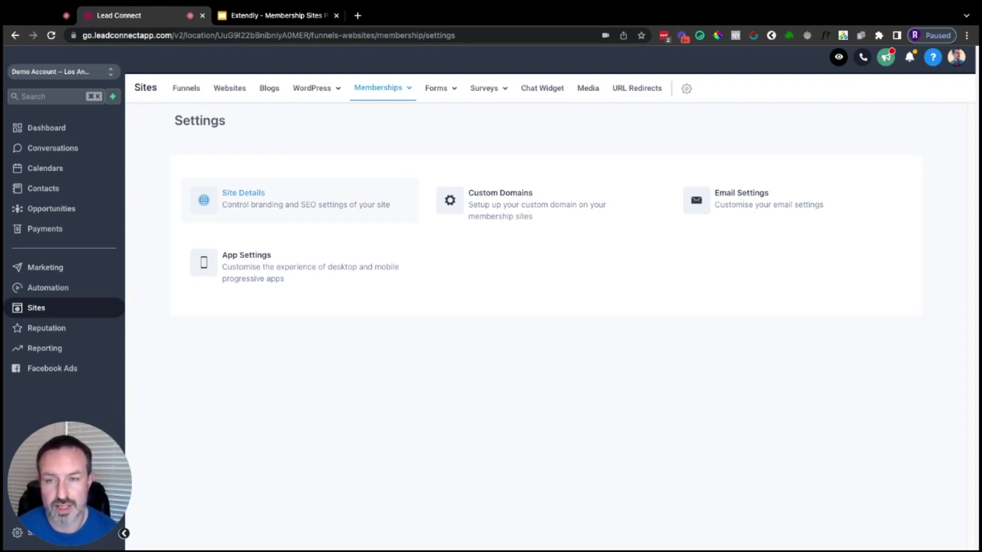
left_click(244, 193)
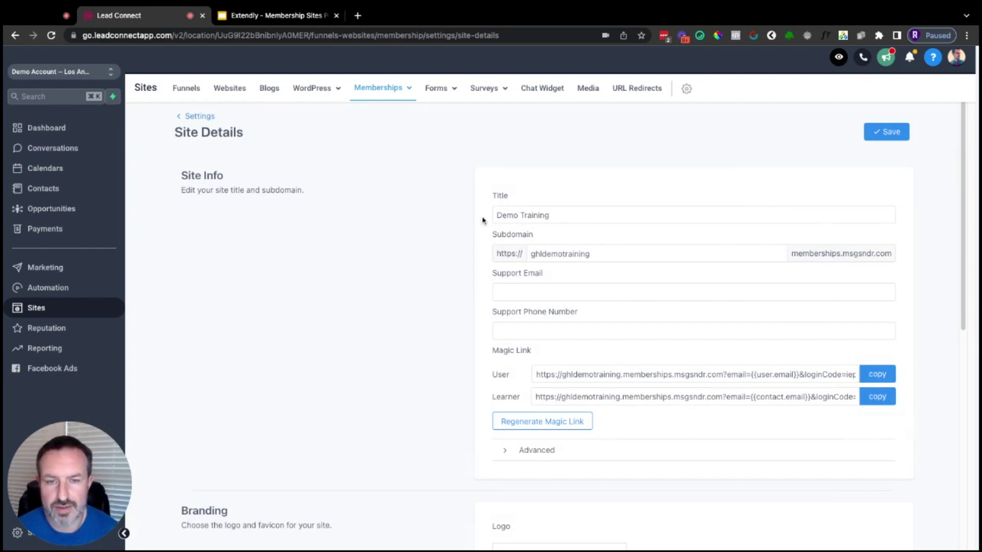
- Review the Site Info fields for the title, subdomain, support email and support phone number
scroll(532, 244, "down", 4)
scroll(532, 232, "up", 4)
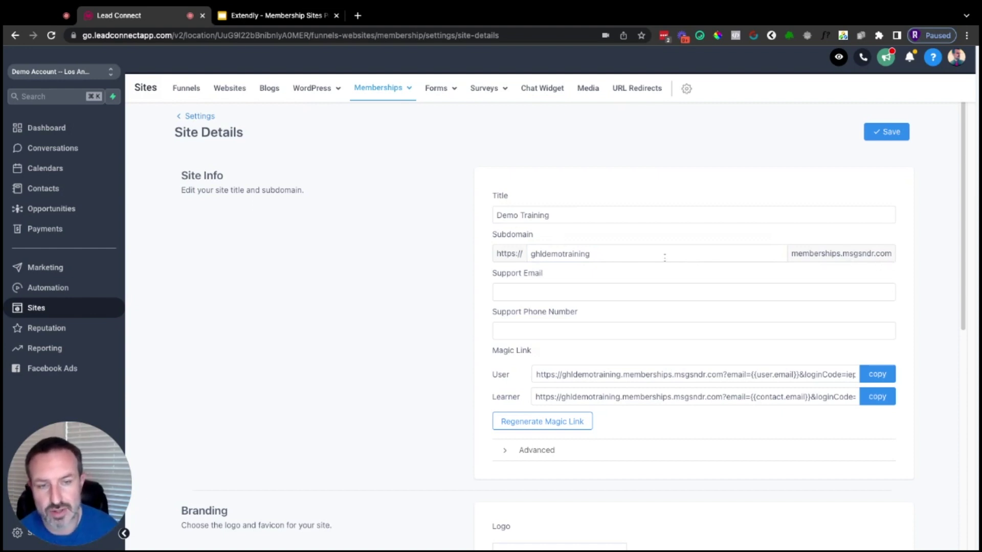
left_click_drag(494, 253, 918, 249)
left_click(918, 249)
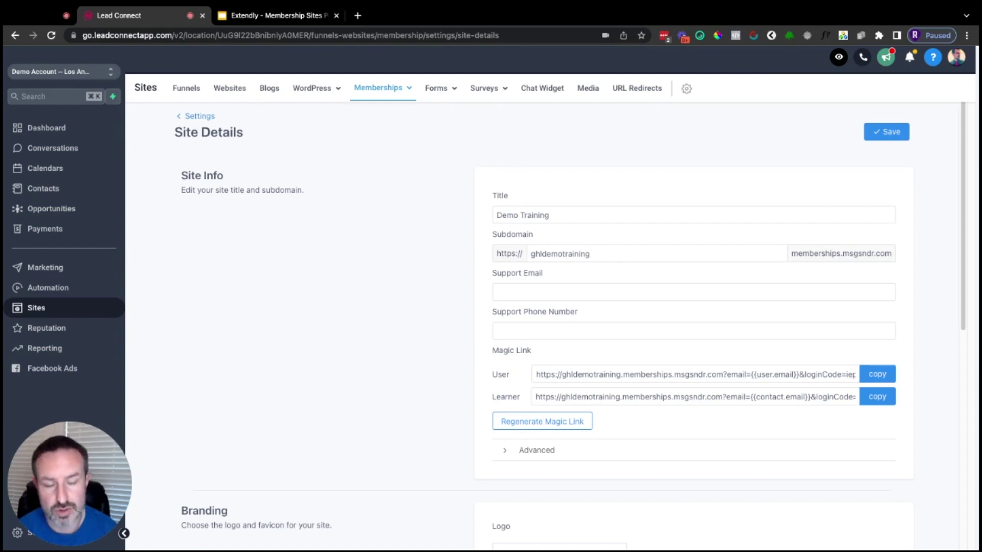
left_click(638, 256)
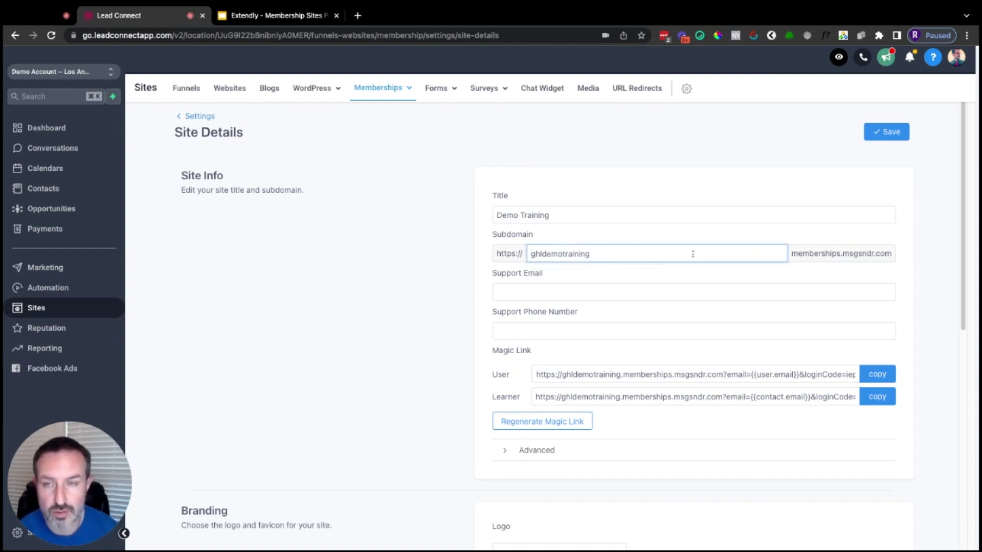
scroll(467, 274, "down", 2)
left_click(519, 212)
left_click_drag(501, 218, 544, 221)
left_click_drag(497, 256, 568, 264)
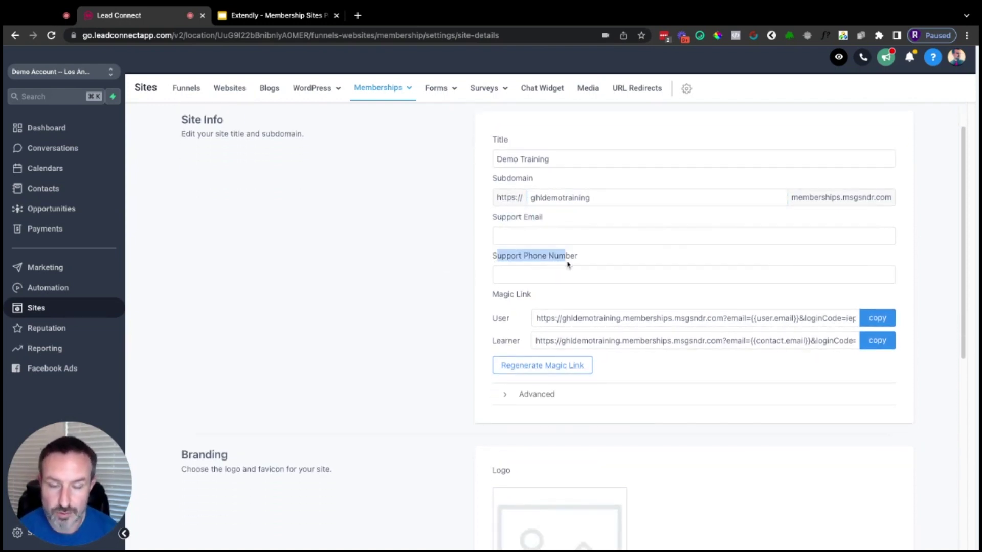
left_click(543, 218)
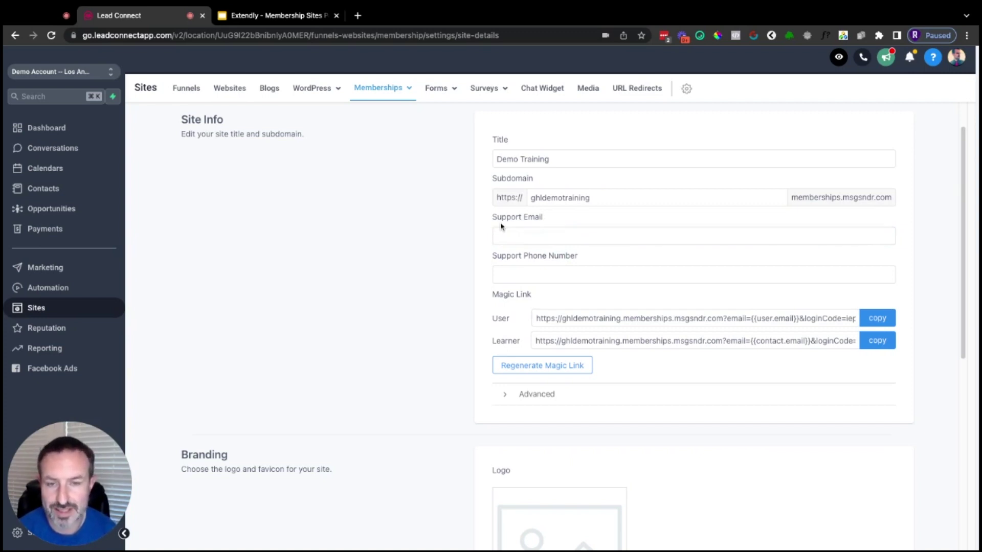
- Examine the User and Learner magic links, highlighting the email parameter in the User link
scroll(449, 250, "down", 2)
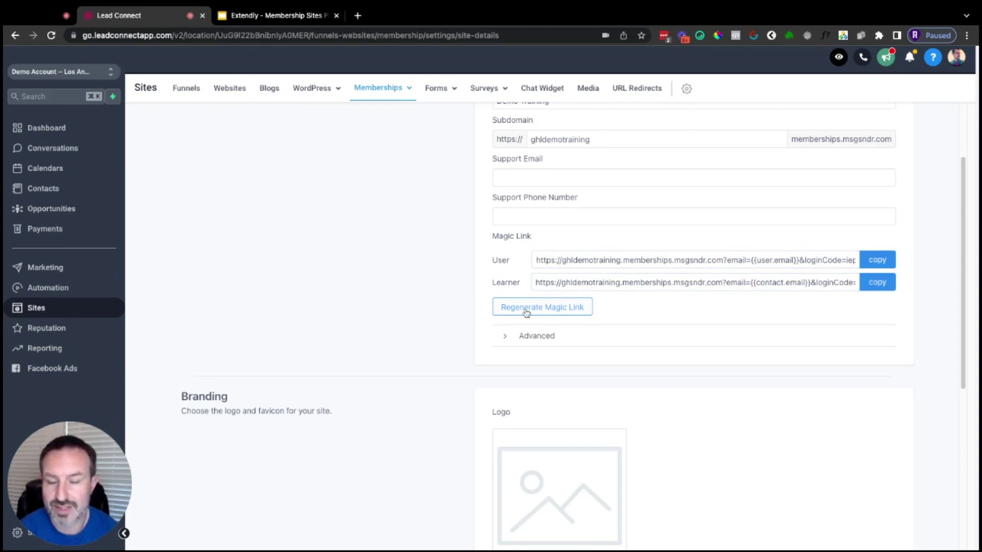
double_click(492, 264)
mouse_move(506, 282)
left_mouse_down()
mouse_move(493, 283)
mouse_move(523, 283)
left_mouse_up()
left_click(520, 256)
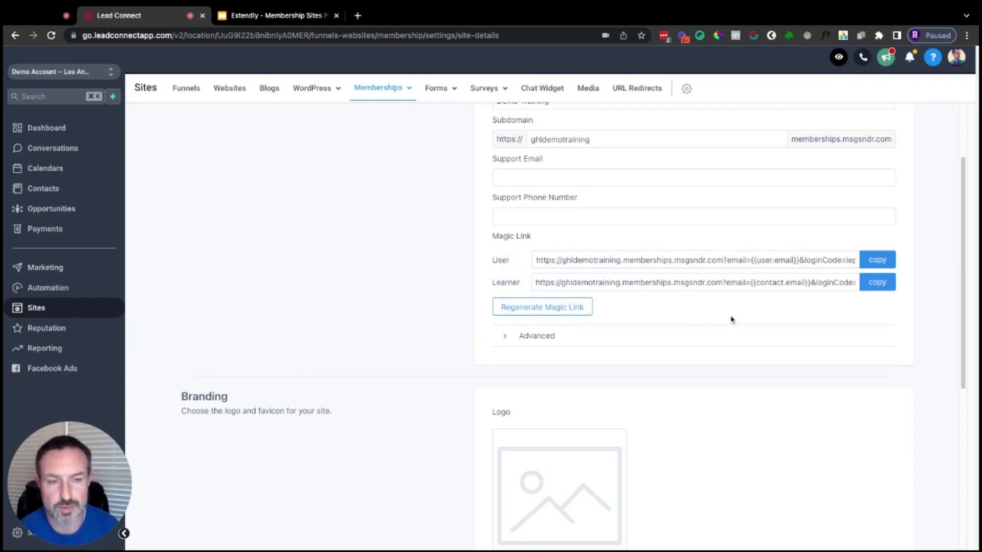
left_click(726, 261)
left_click_drag(725, 262, 798, 262)
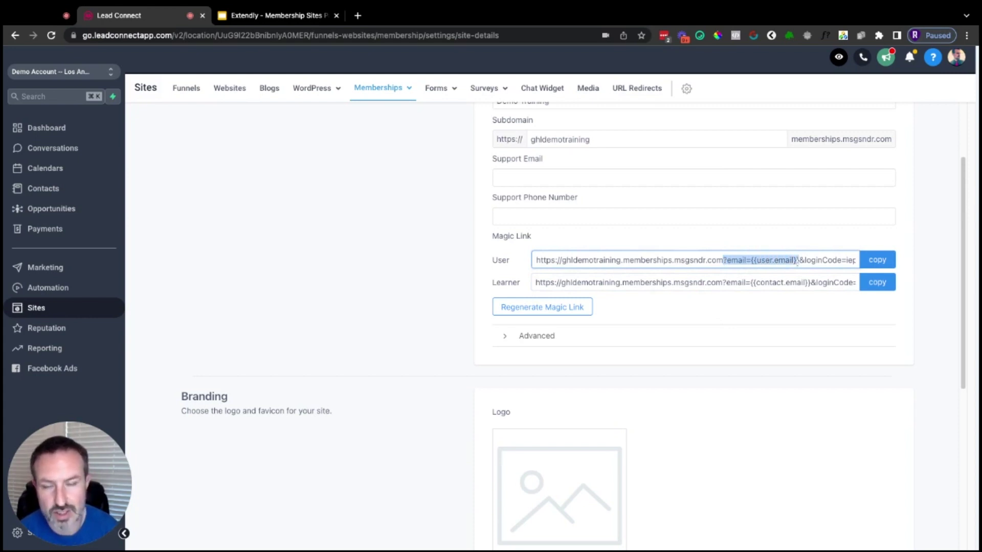
left_click(748, 262)
left_click_drag(728, 260, 794, 262)
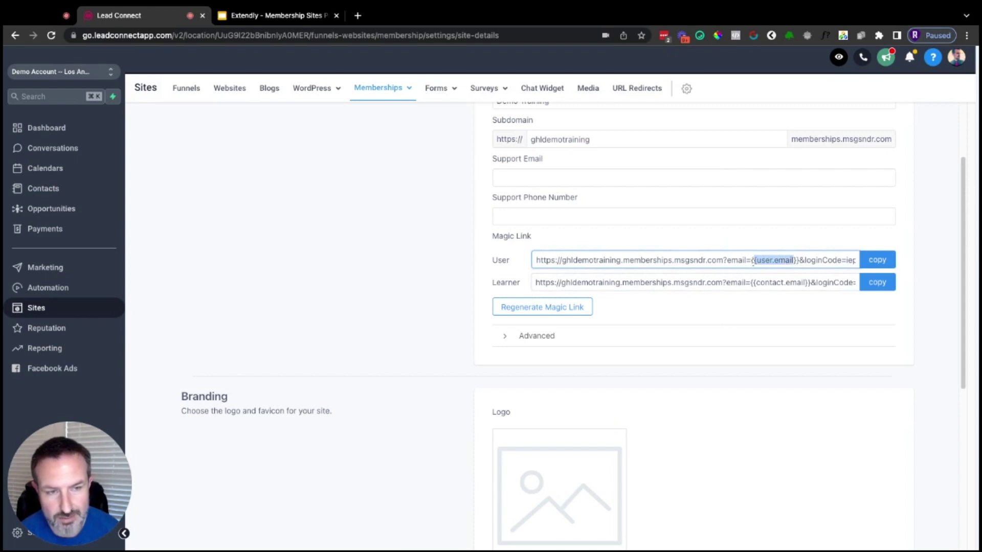
- Highlight the email={{contact.email}} parameter in the Learner magic link for comparison with the User link
left_click(735, 289)
left_click(725, 283)
key("shift+Right")
key("shift+Right")
key("shift+Right")
key("shift+Right")
key("shift+Right")
key("shift+Right")
key("shift+Right")
key("shift+Right")
key("shift+Right")
key("shift+Right")
key("shift+Right")
key("shift+Right")
key("shift+Right")
key("shift+Right")
key("shift+Right")
key("shift+Right")
key("shift+Right")
key("shift+Right")
key("shift+Right")
key("shift+Right")
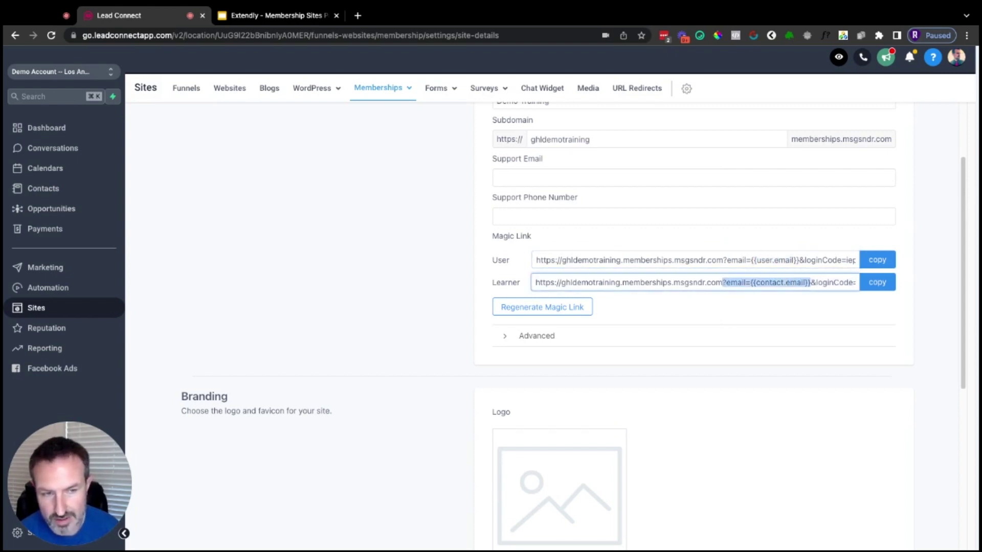
- Highlight the {{user.email}} placeholder in the User magic link, and clear the selection
left_click(753, 262)
key("shift+Right")
key("shift+Right")
key("shift+Right")
key("shift+Right")
key("shift+Right")
key("shift+Right")
key("shift+Right")
key("shift+Right")
key("shift+Right")
key("shift+Right")
key("shift+Right")
key("shift+Right")
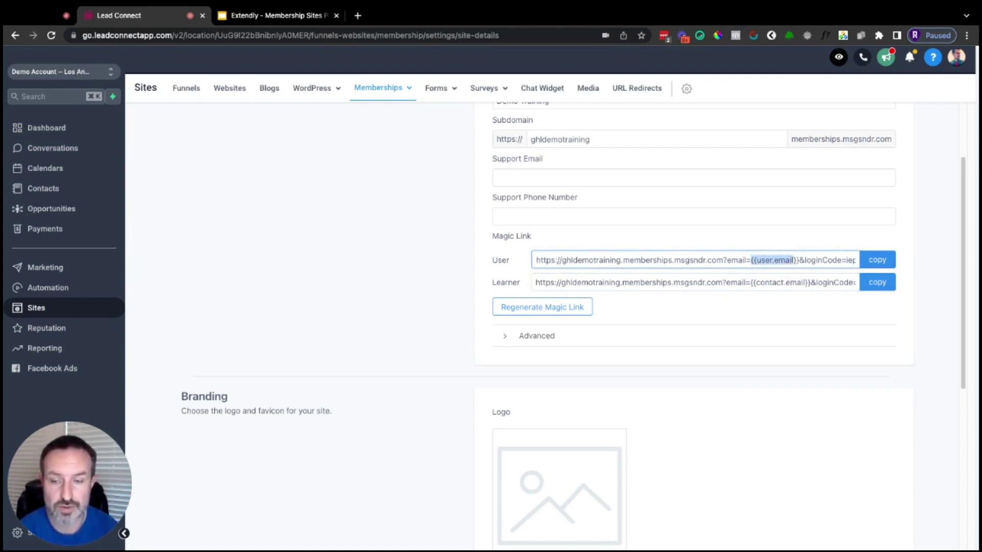
left_click(783, 258)
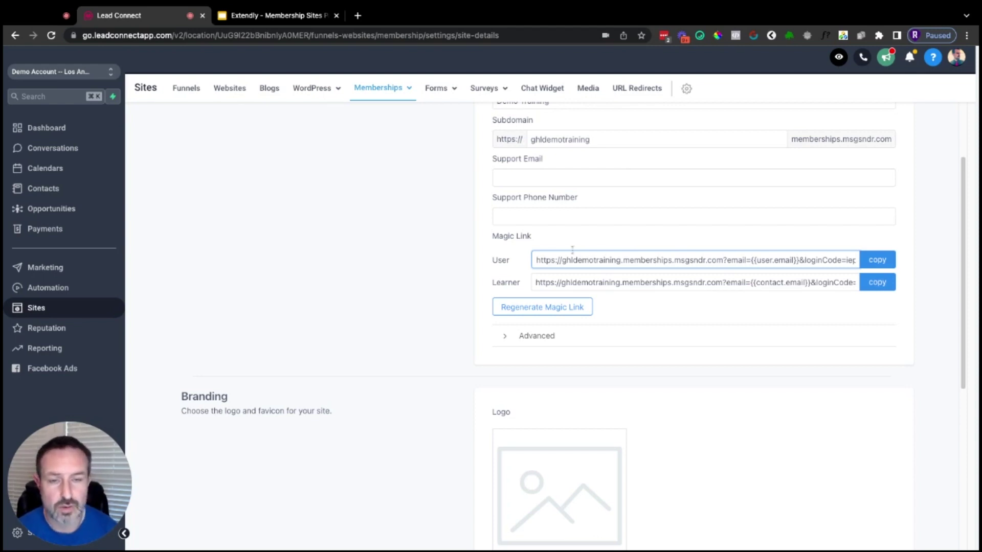
left_click(492, 262)
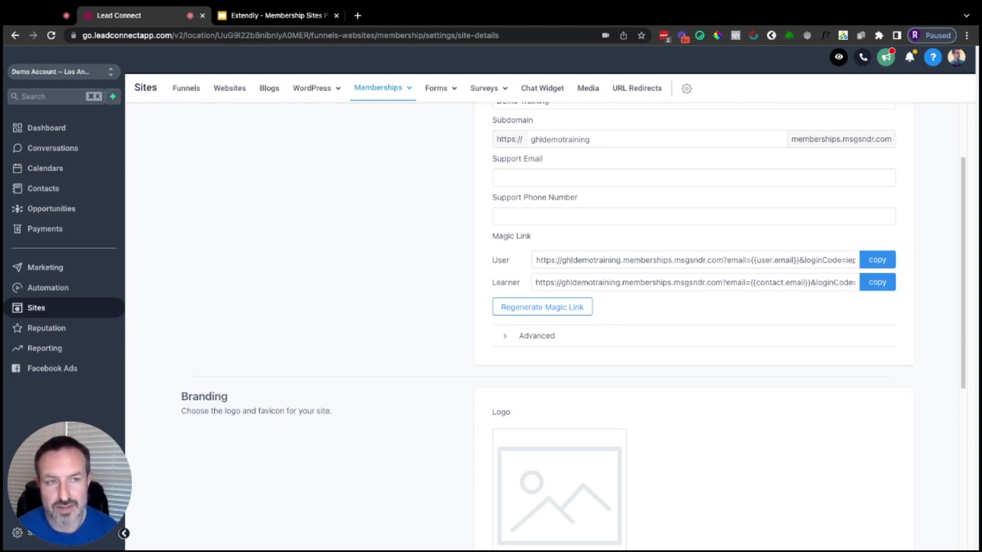
- Inspect the remainder of the User magic link and the contact email placeholder in the Learner magic link
left_click_drag(595, 264, 856, 260)
left_click(744, 261)
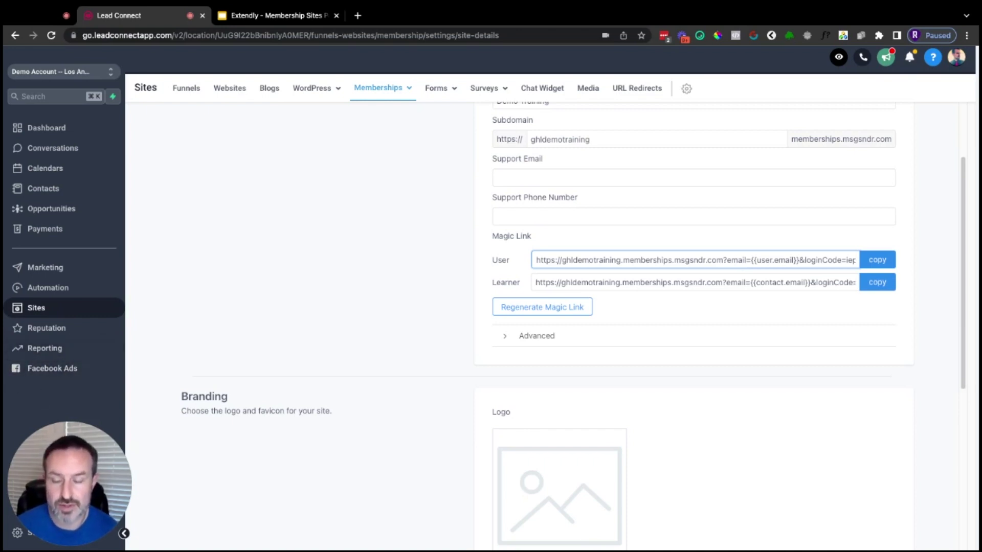
left_click(45, 386)
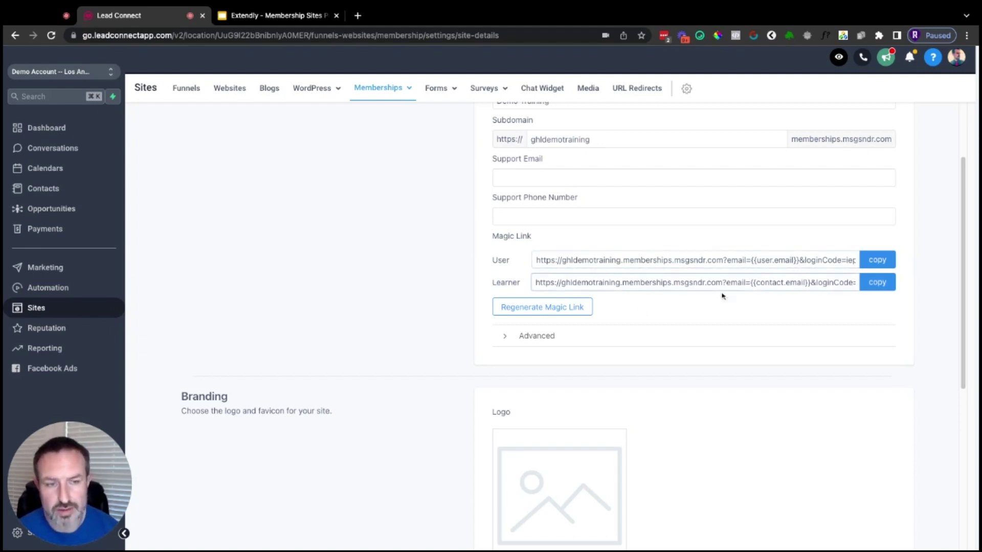
left_click_drag(754, 287, 817, 298)
left_click(804, 310)
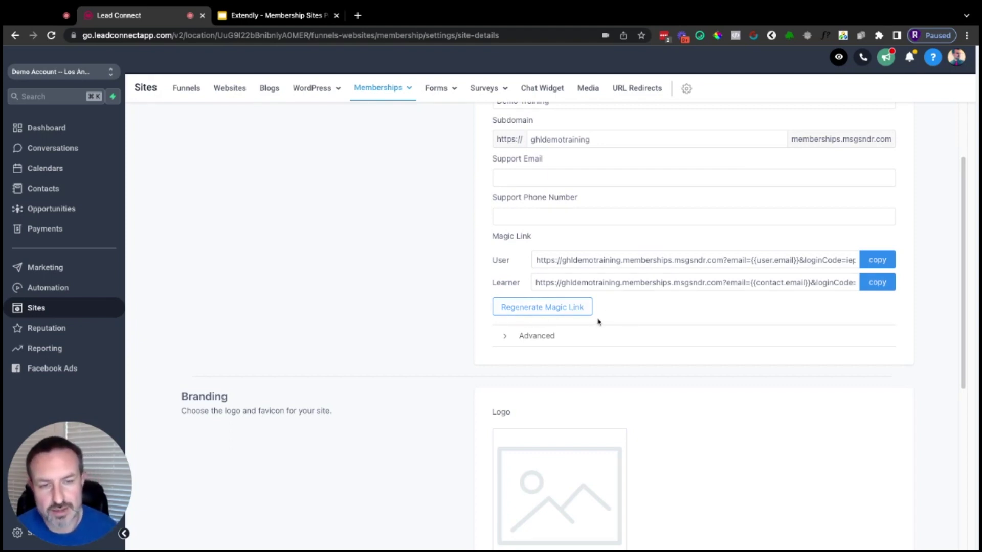
- Regenerate the membership site's User and Learner magic links
left_click(533, 315)
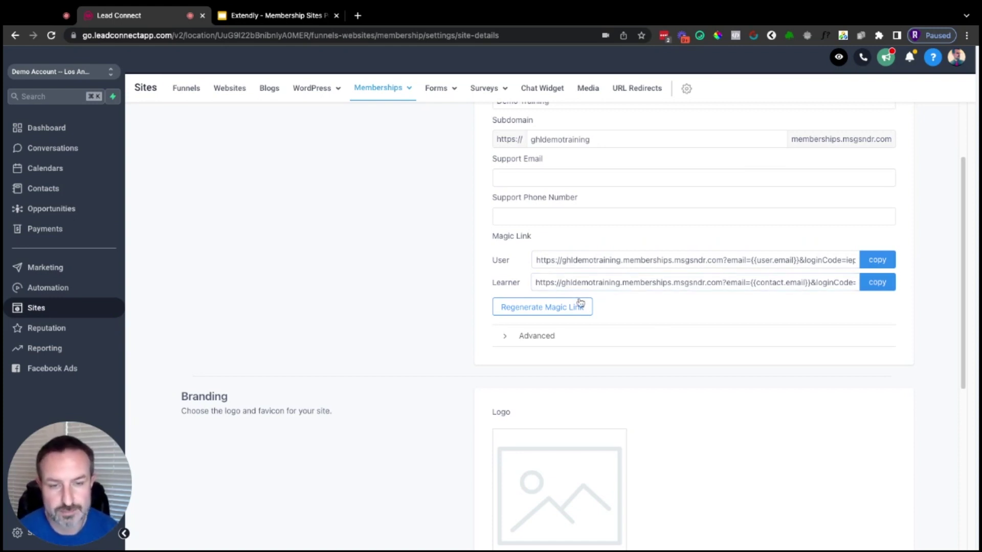
left_click(545, 309)
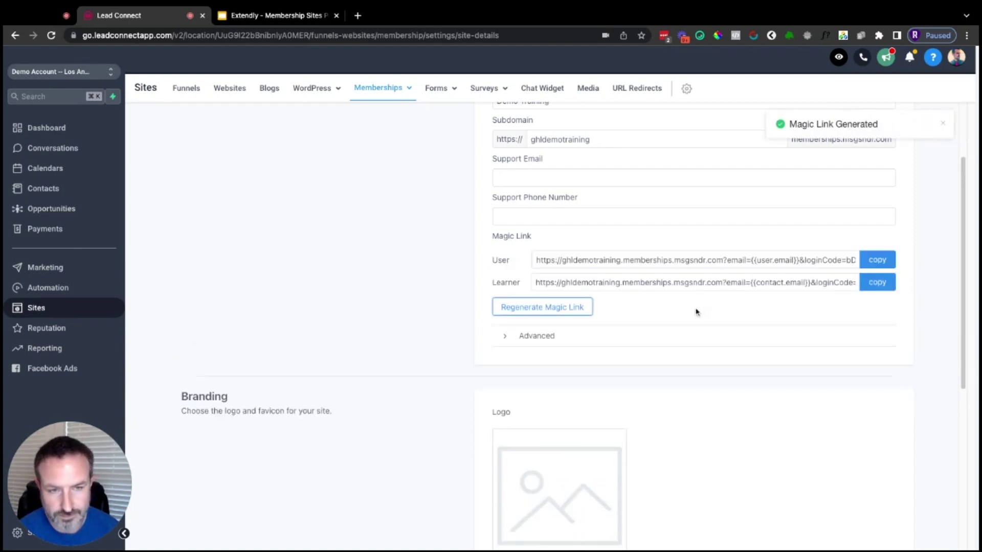
- Expand the Advanced site settings, review the Custom JS, Custom CSS and Tracking Code editors, and collapse the section
scroll(537, 307, "down", 1)
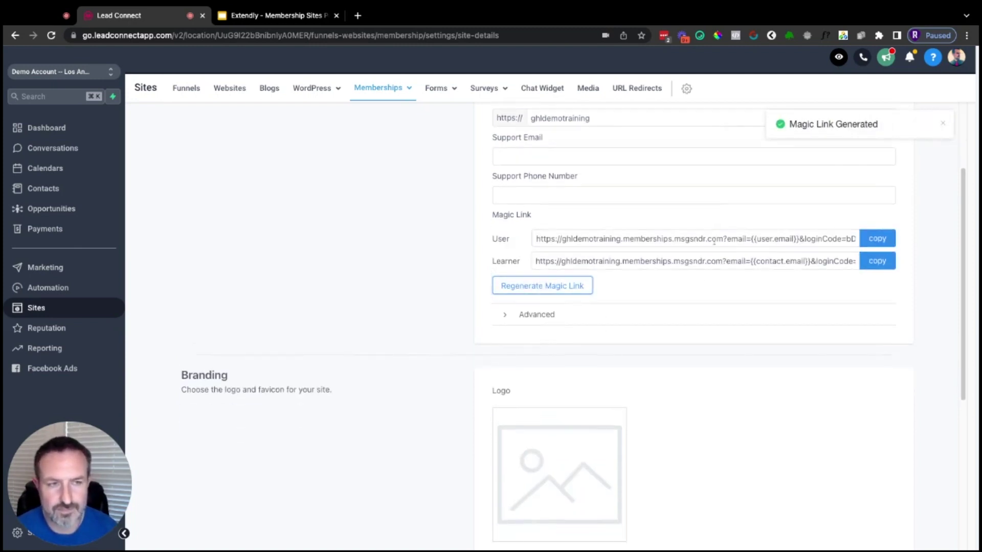
left_click(511, 317)
scroll(486, 321, "down", 7)
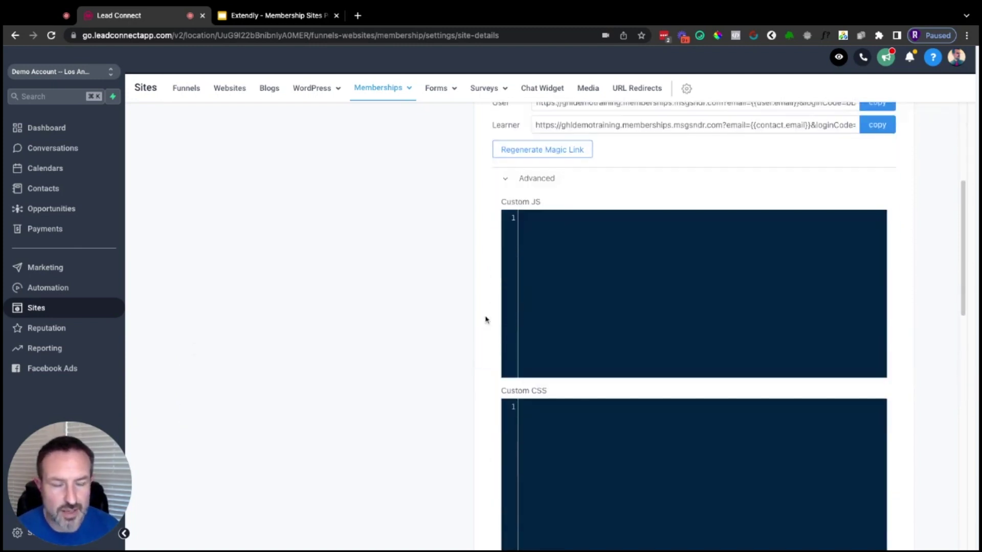
scroll(527, 199, "down", 6)
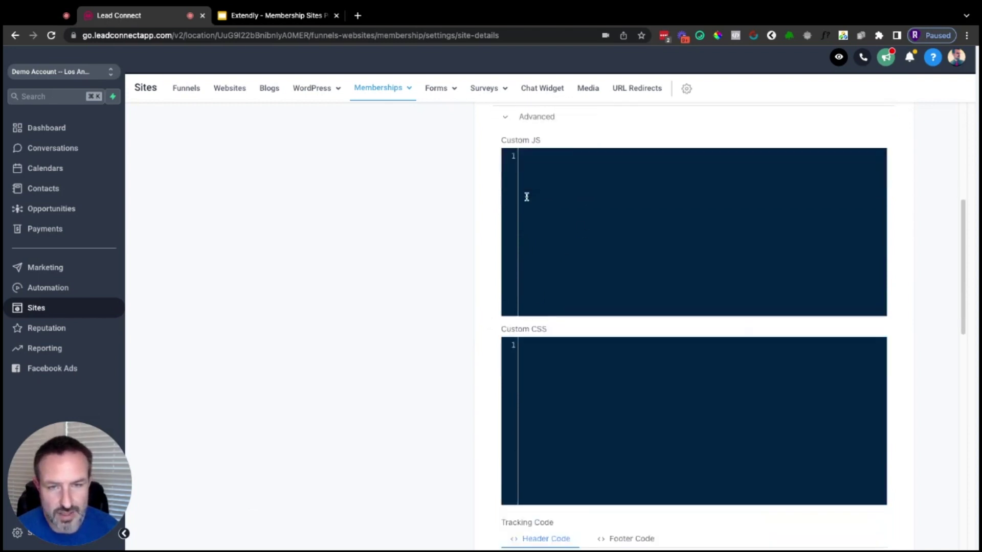
scroll(537, 307, "down", 6)
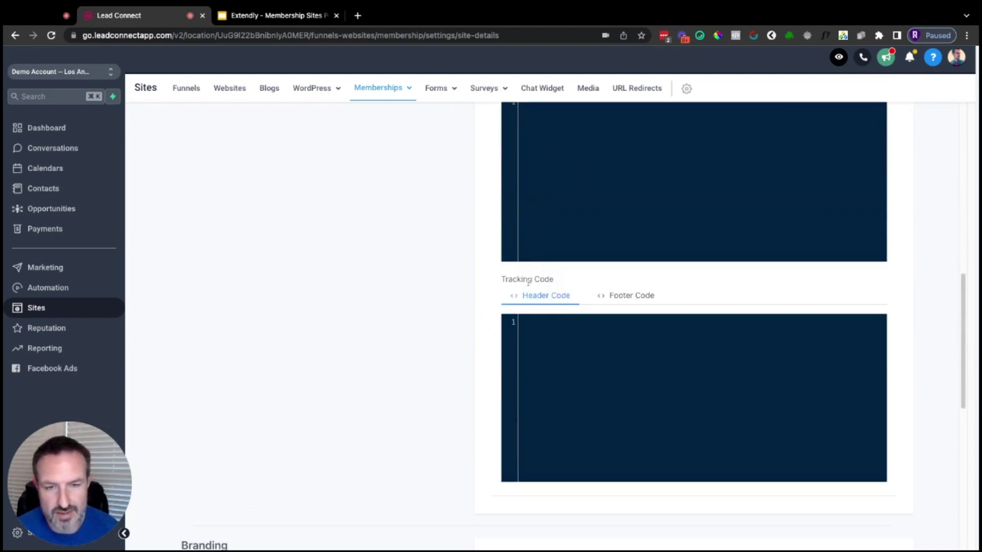
scroll(632, 338, "up", 6)
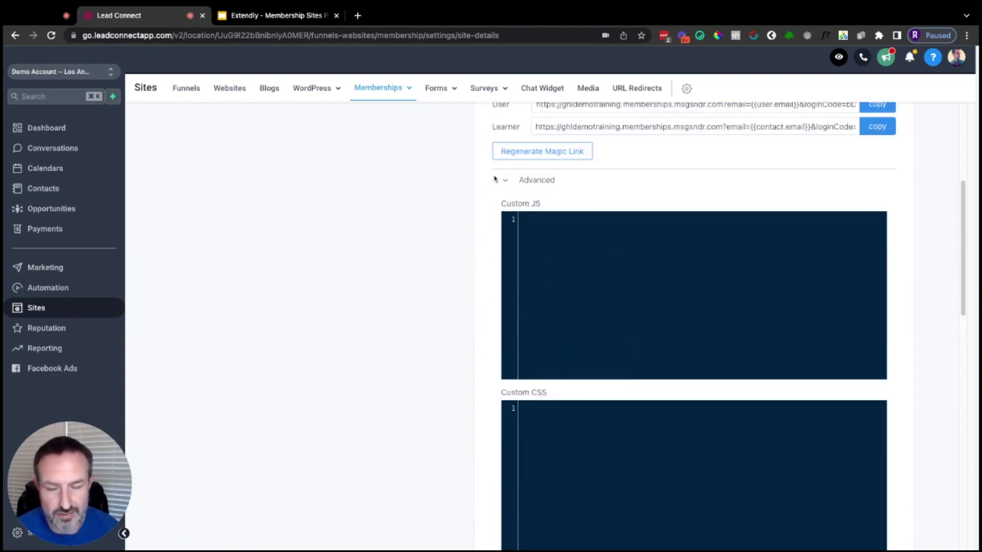
scroll(528, 225, "up", 2)
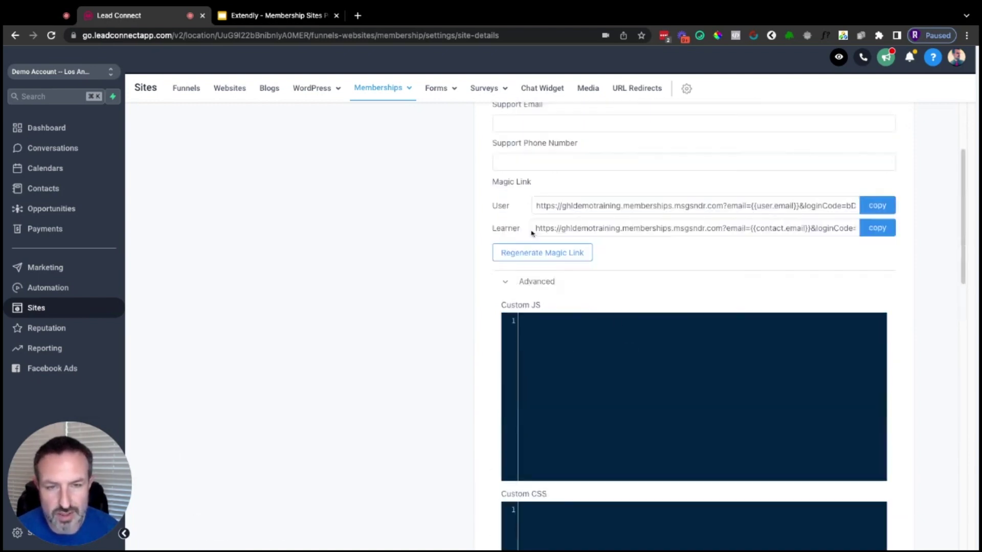
left_click(505, 281)
- Check the recommended logo and favicon dimensions in the Branding section
scroll(406, 180, "down", 3)
scroll(404, 179, "down", 1)
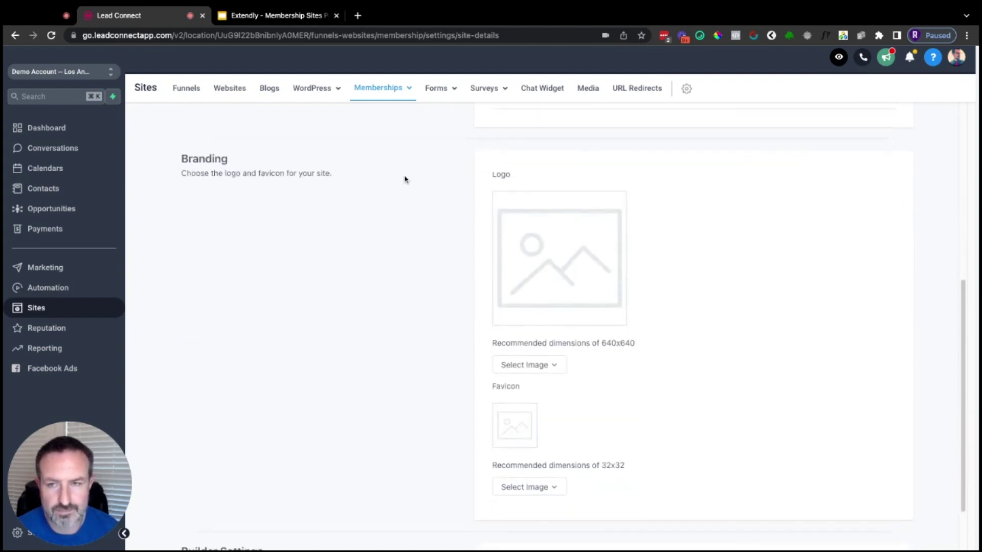
scroll(550, 279, "down", 1)
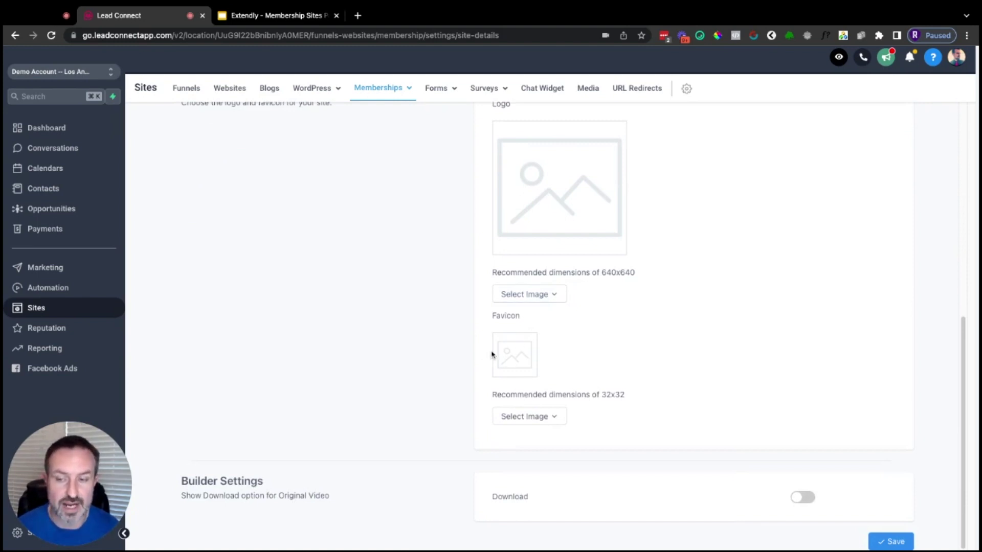
scroll(491, 355, "up", 1)
double_click(609, 312)
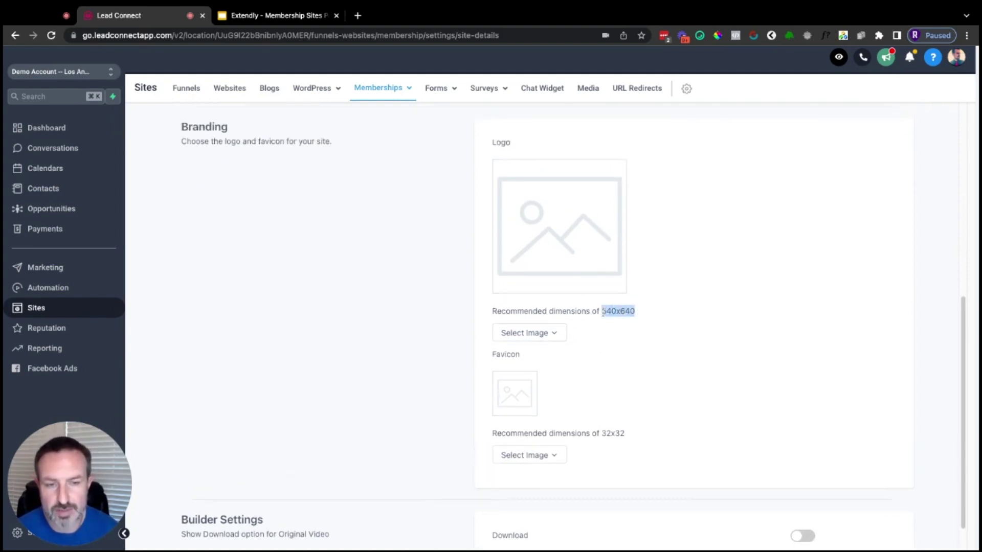
double_click(609, 434)
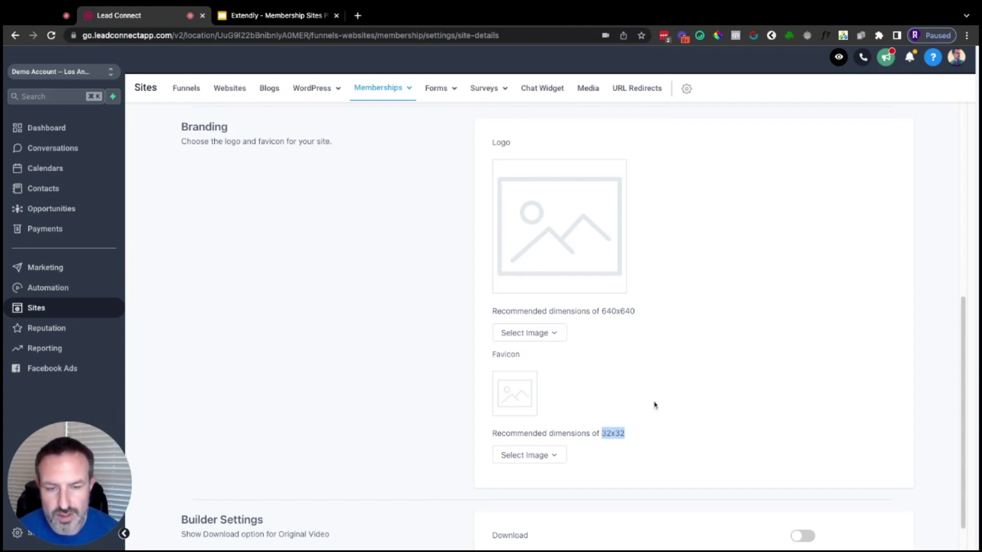
left_click(596, 367)
scroll(607, 278, "up", 1)
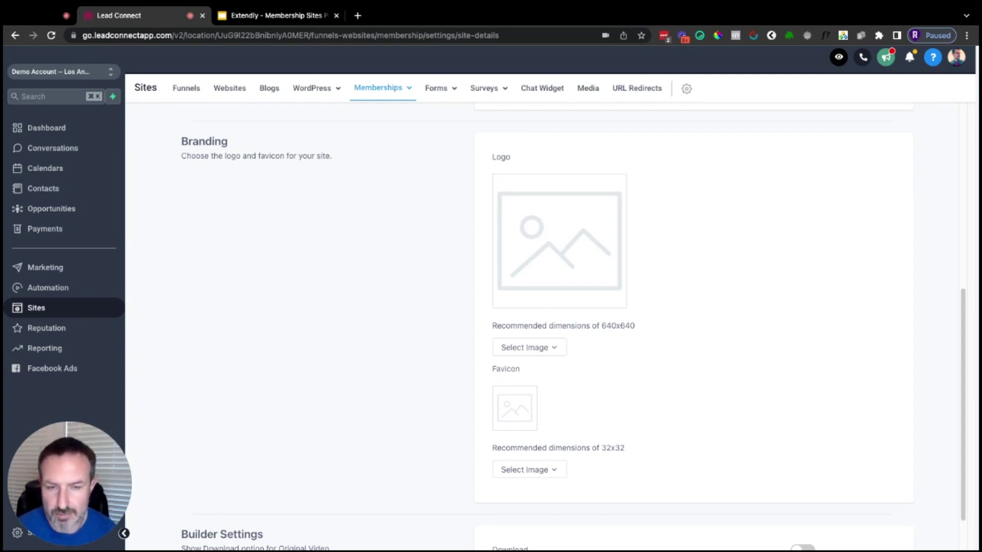
- Review the Builder Settings download option for original video and save the site details
left_click(529, 351)
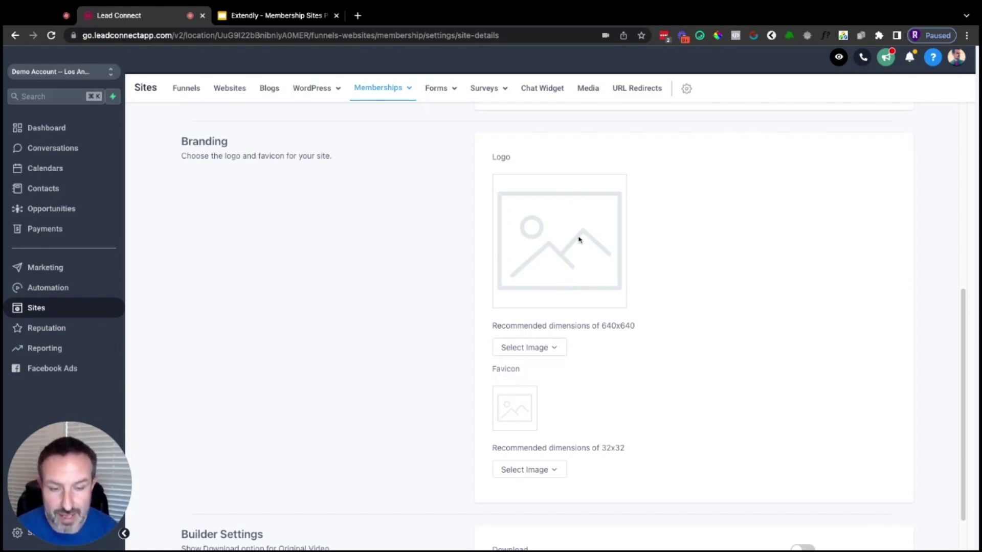
scroll(577, 246, "down", 2)
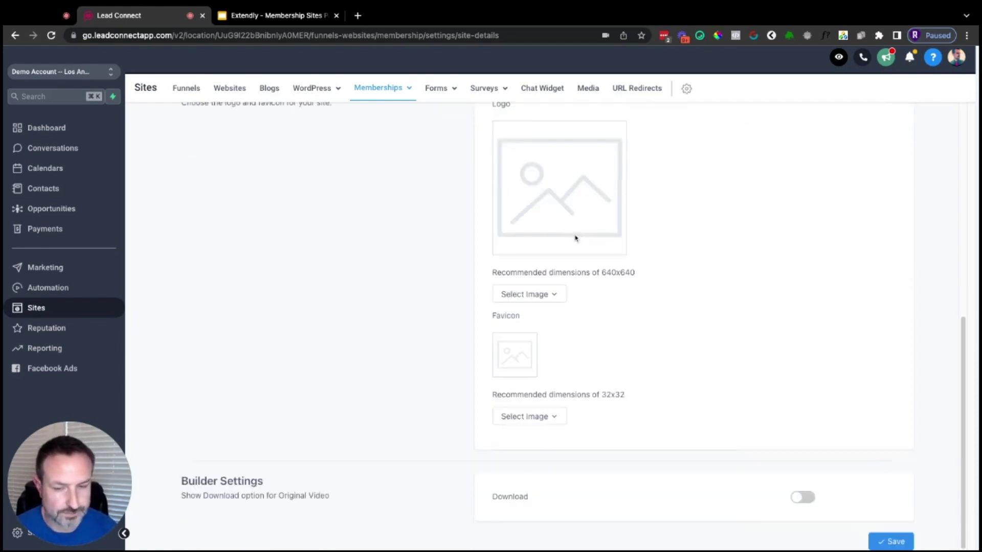
triple_click(184, 483)
left_click(184, 483)
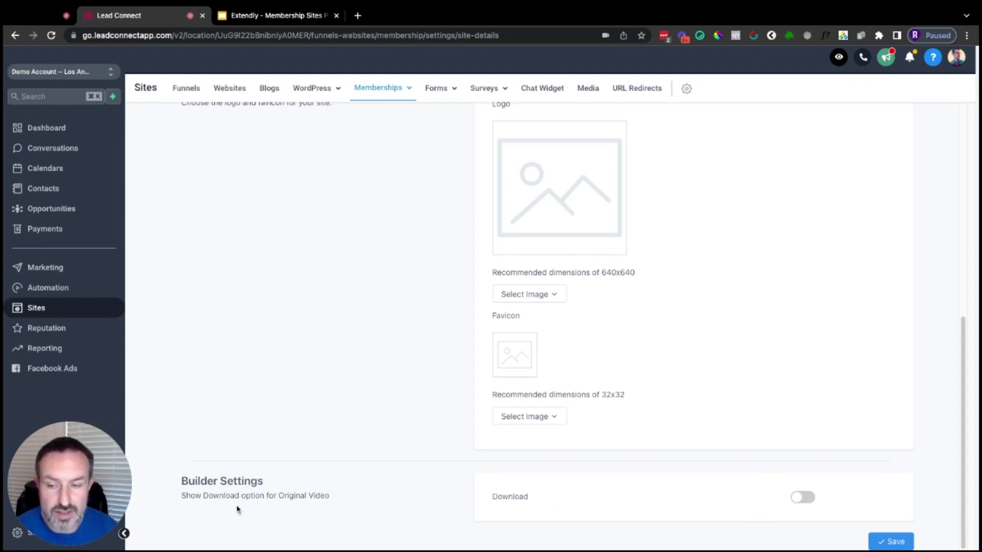
left_click_drag(209, 497, 343, 502)
left_click(343, 499)
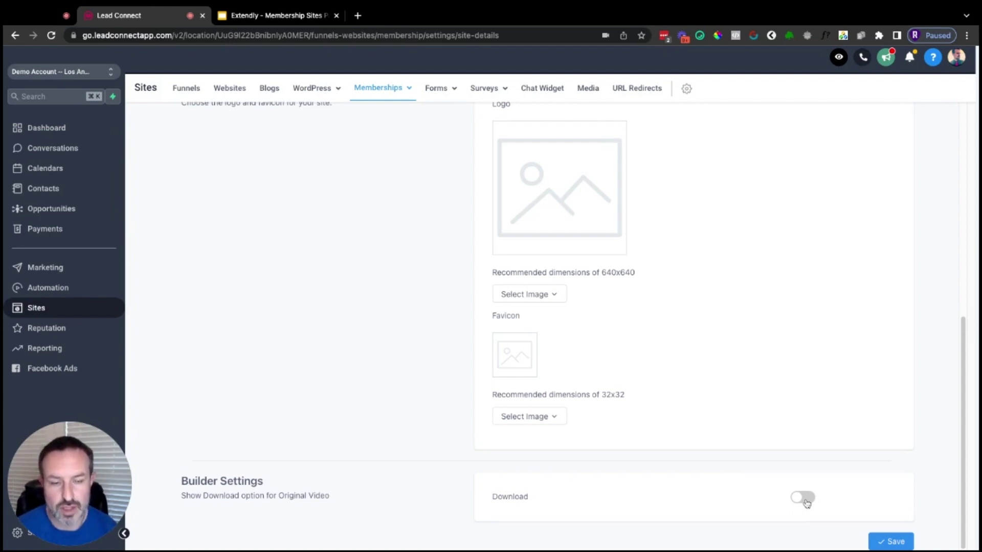
scroll(592, 377, "up", 8)
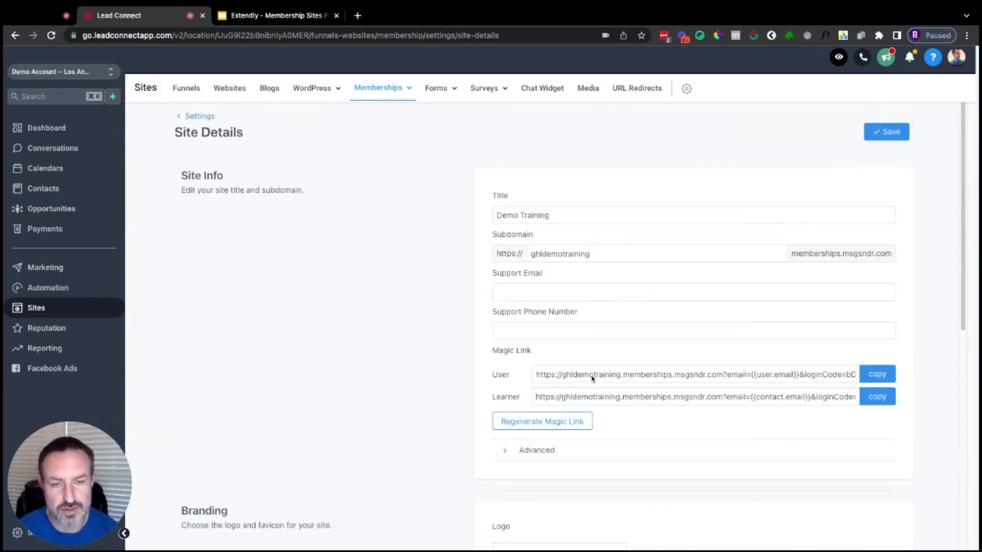
left_click(886, 132)
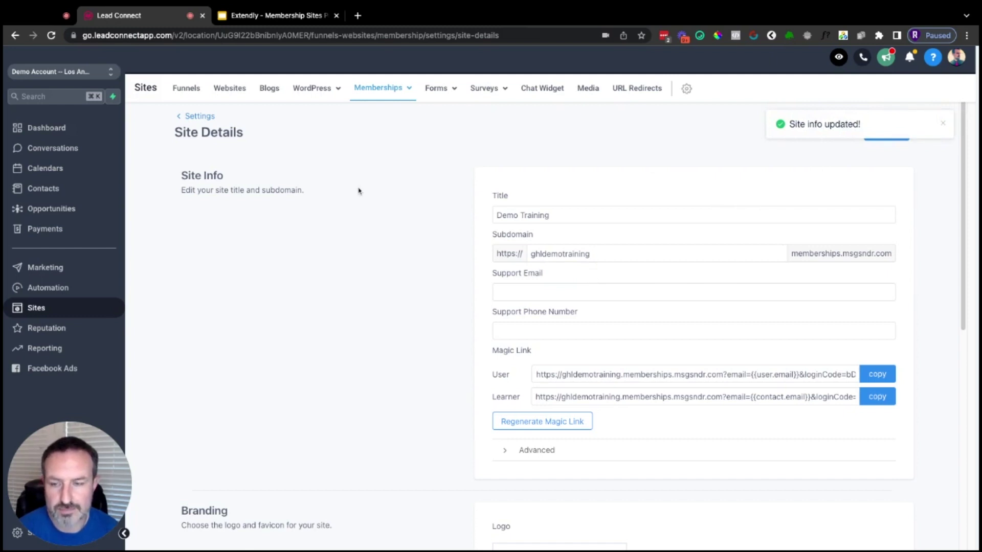
- Open the membership Custom Domains settings and examine the A record and CNAME requirements for connecting a domain
mouse_move(397, 90)
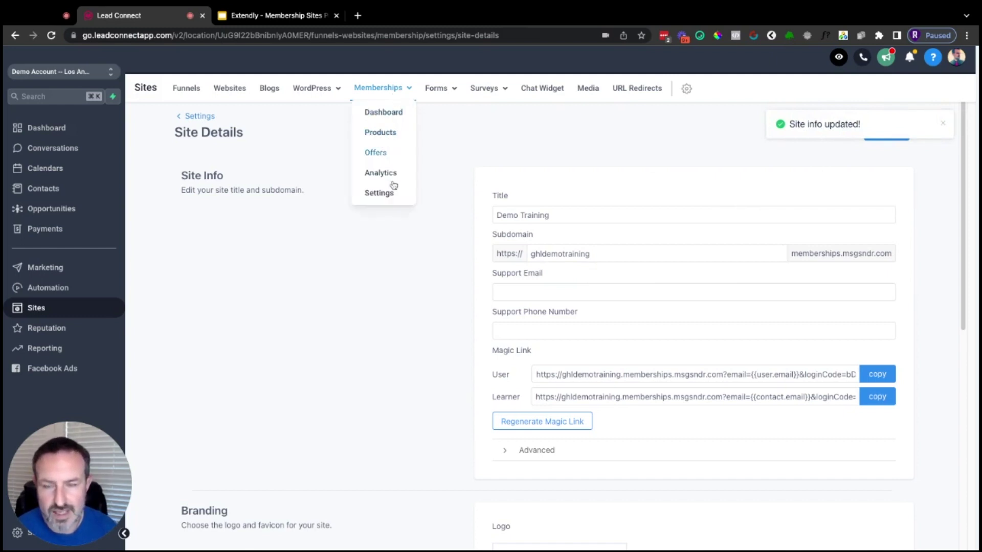
left_click(378, 193)
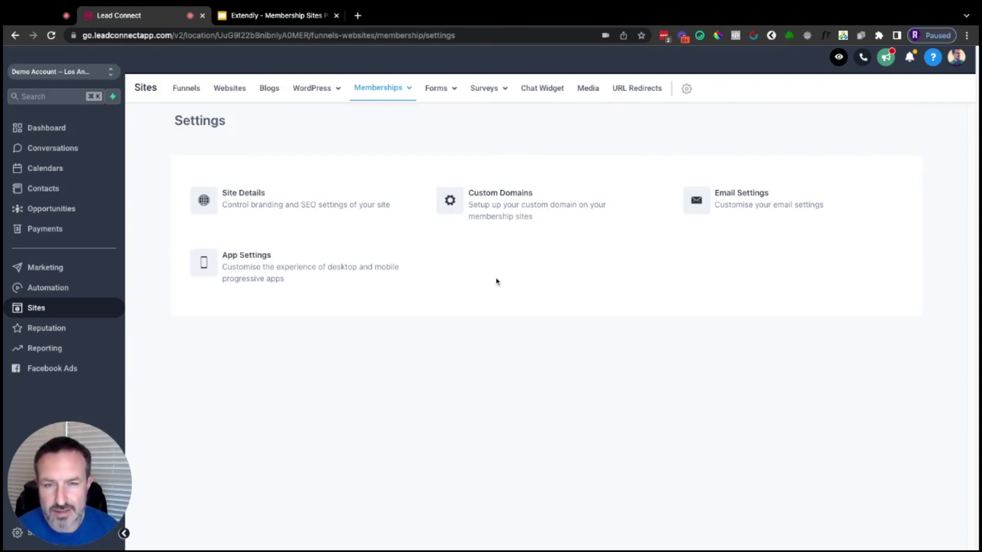
left_click(510, 210)
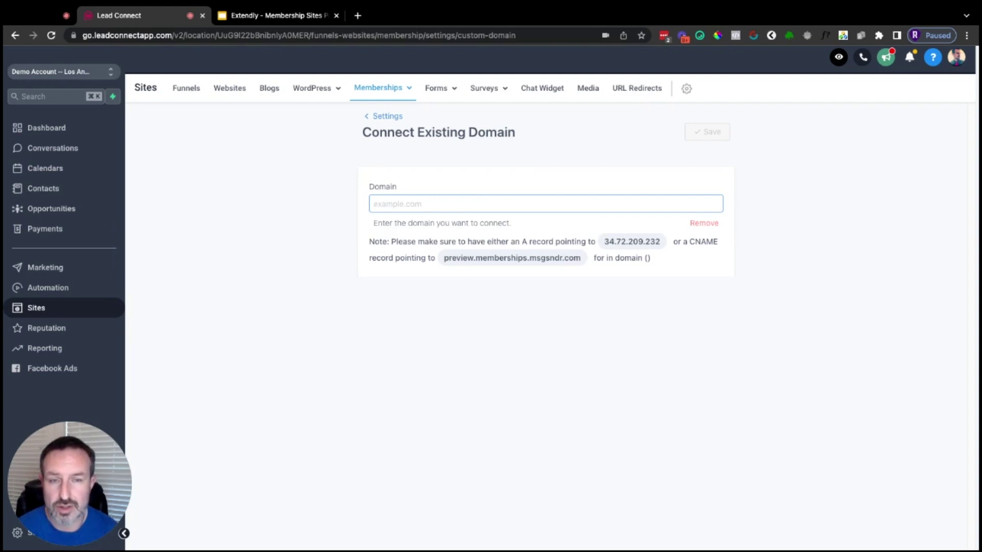
left_click(562, 284)
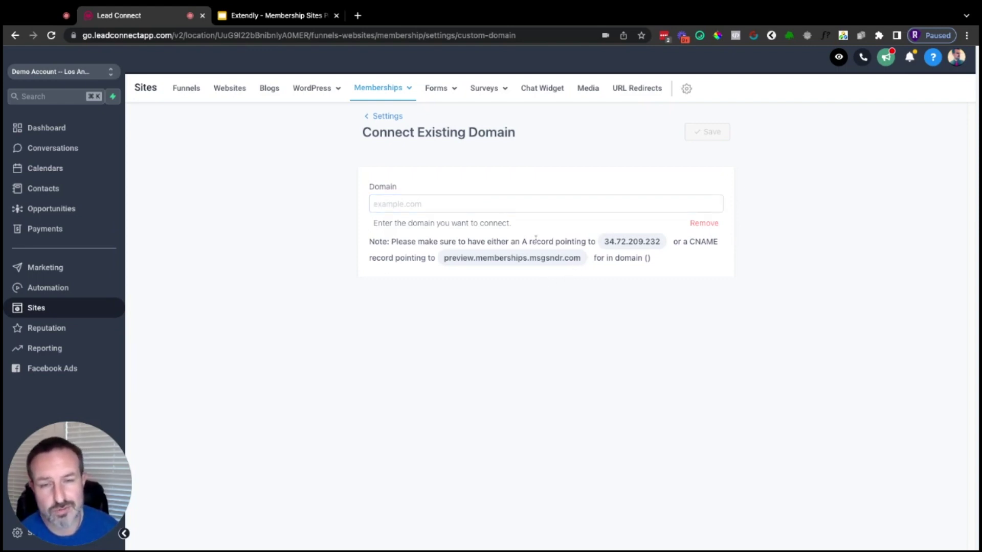
left_click_drag(522, 240, 718, 242)
left_click(605, 241)
left_click_drag(445, 258, 603, 258)
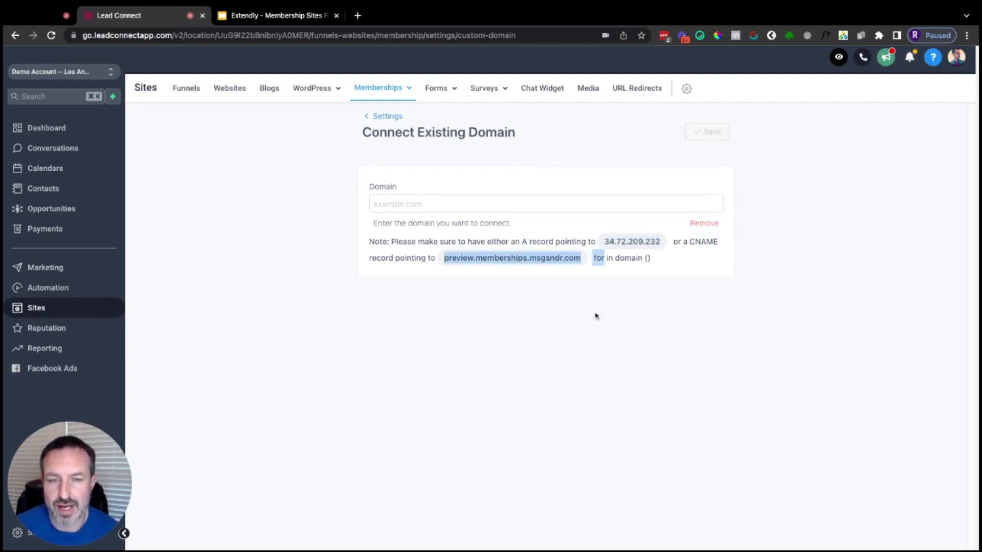
left_click(574, 278)
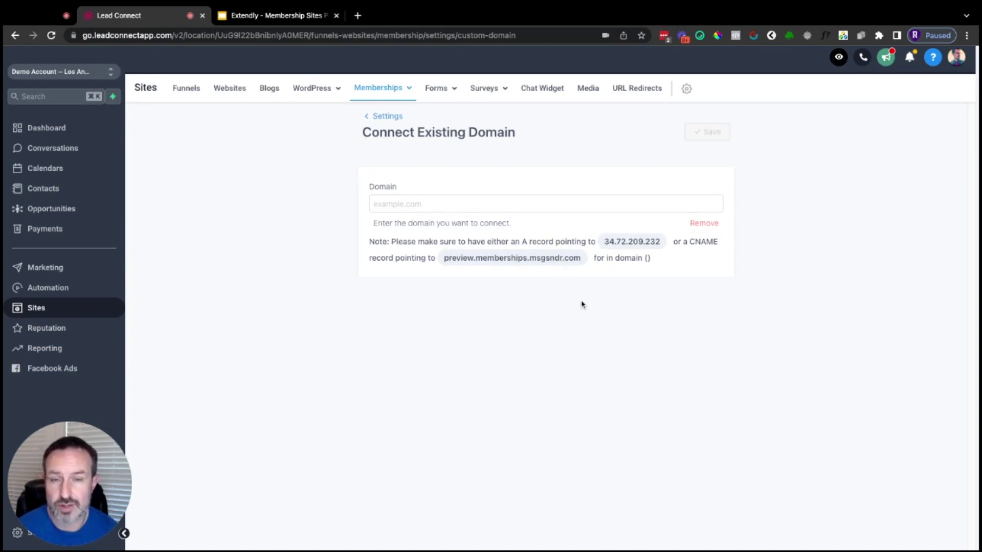
left_click(563, 205)
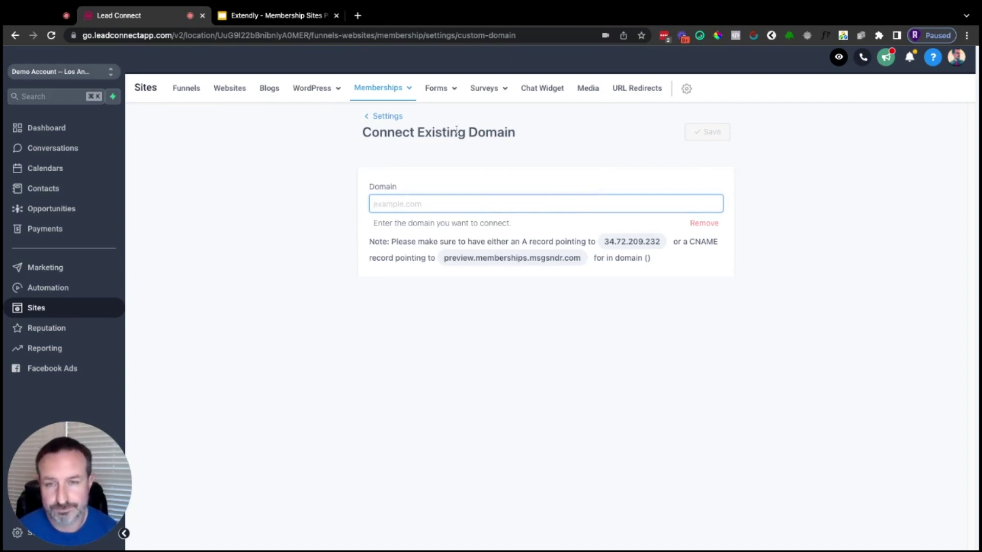
- Open the membership Email Settings and read the Send Welcome Email option
left_click(385, 117)
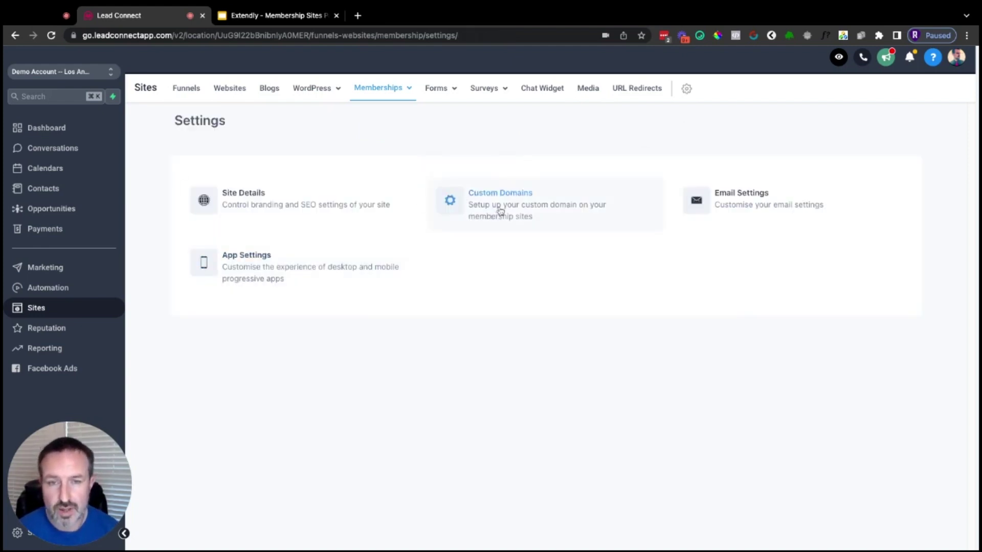
left_click(762, 205)
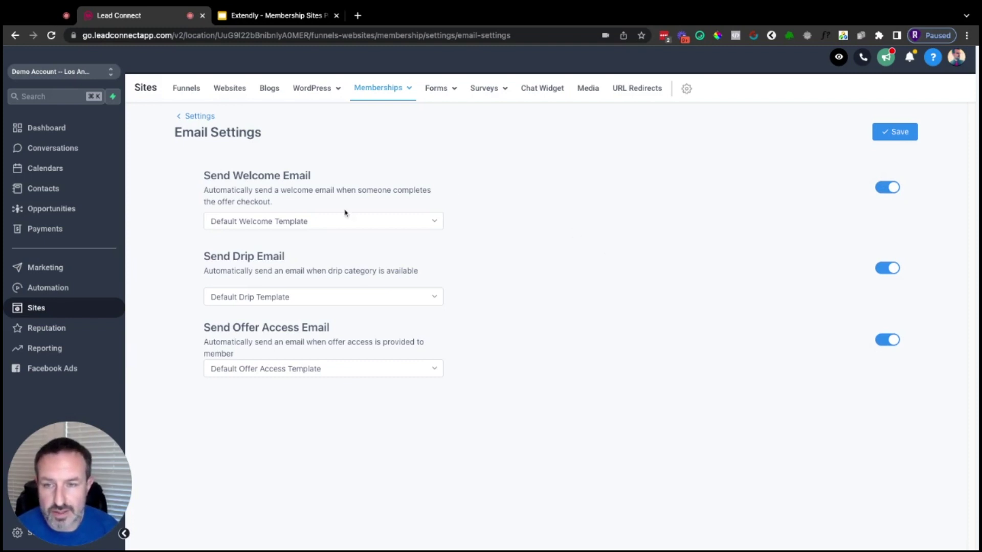
triple_click(205, 179)
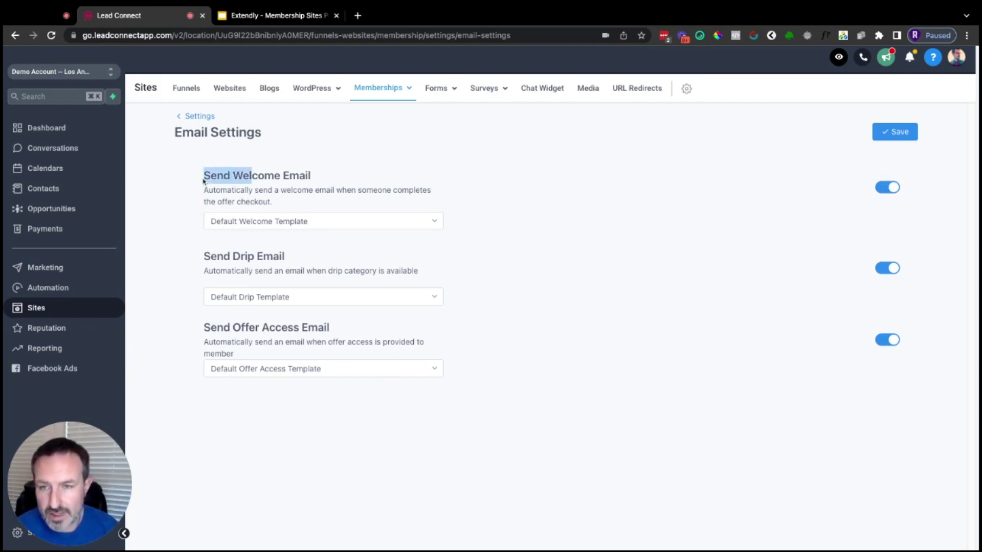
left_click(317, 180)
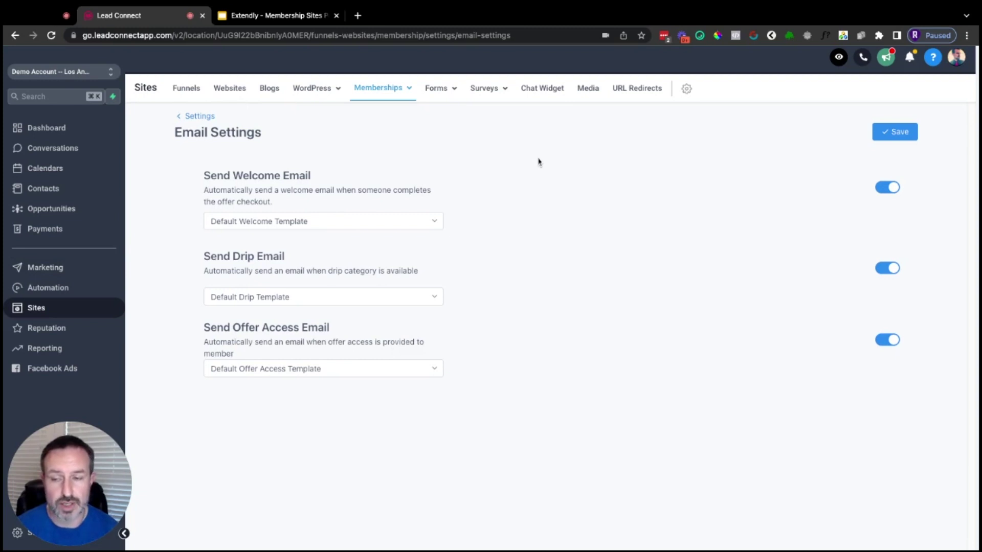
- Check the available welcome email templates, turn off Send Welcome Email and save the email settings
left_click(322, 224)
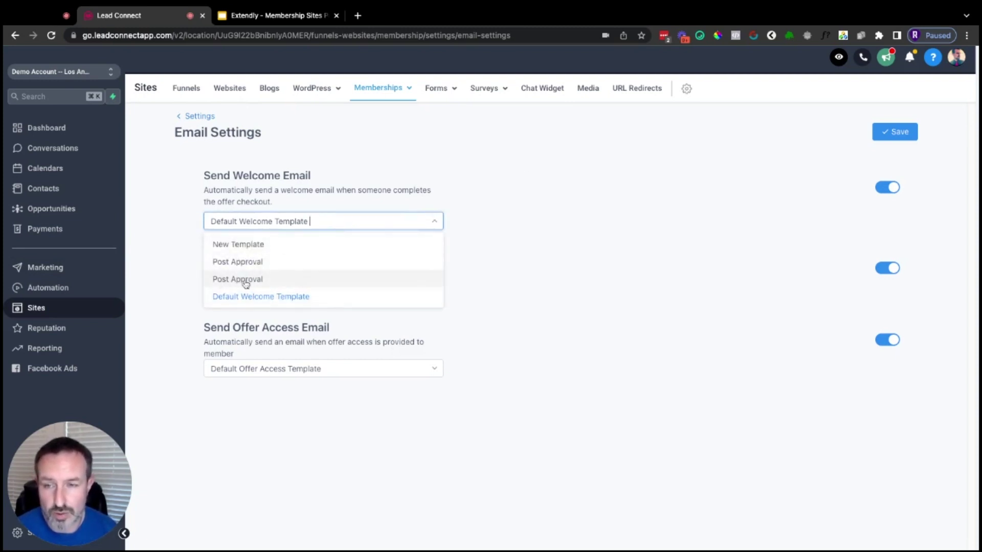
left_click(324, 175)
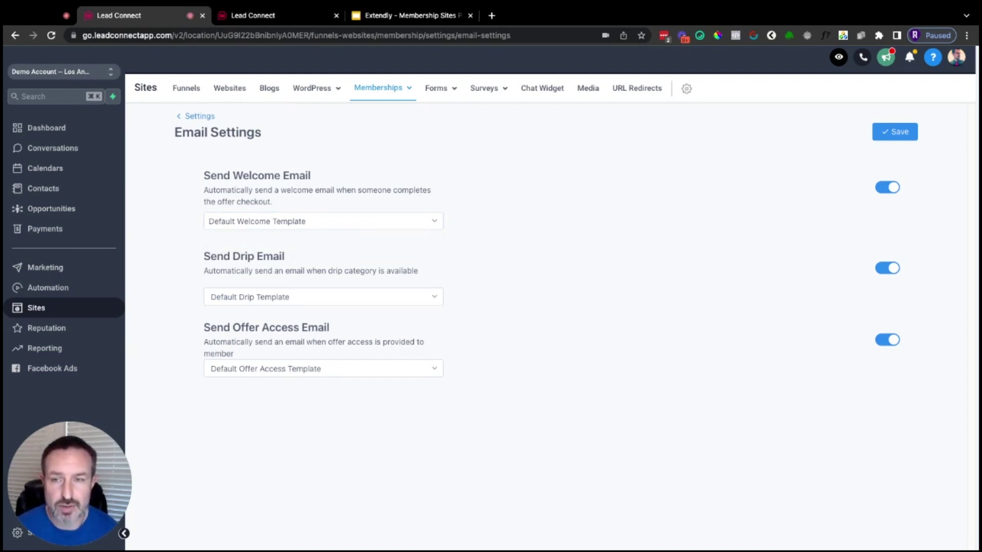
left_click(889, 190)
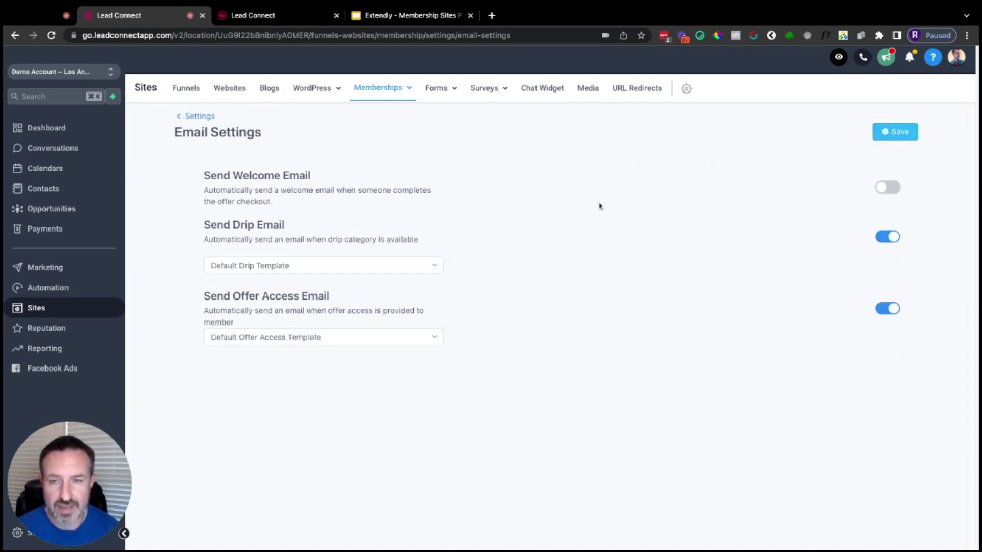
- Switch to the New Membership Sign Up workflow and choose Membership New Signup as its trigger
left_click(283, 19)
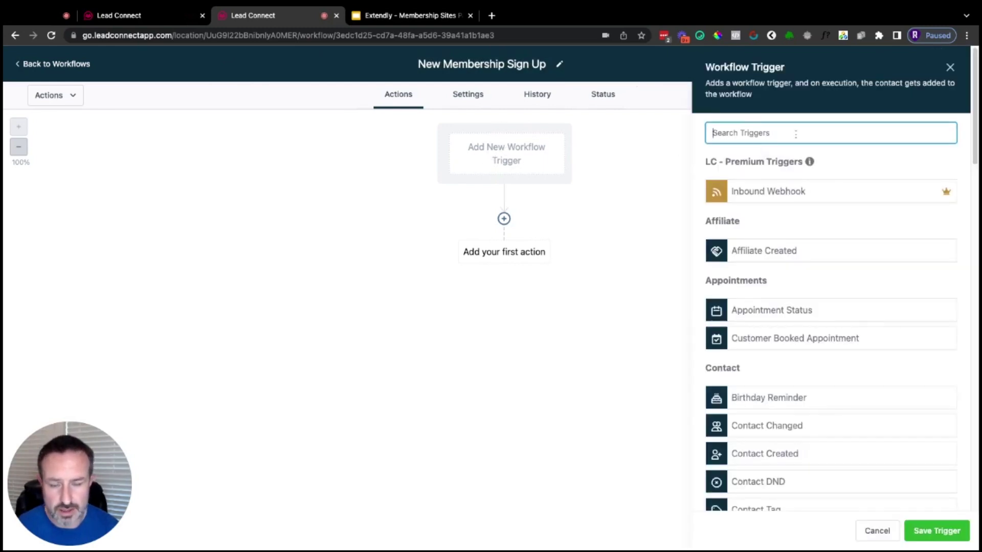
type("memb")
left_click(779, 192)
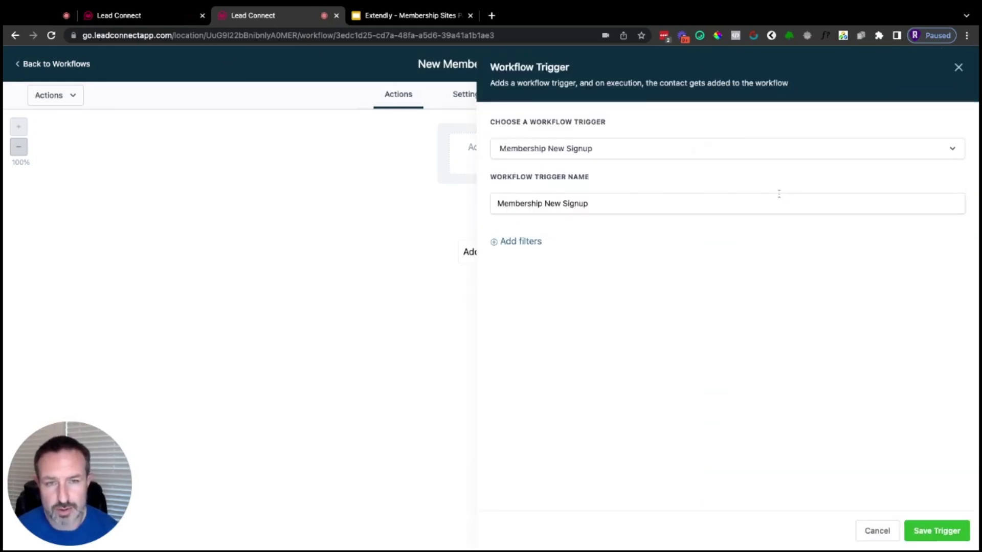
- Try an Offer filter on the Membership New Signup trigger and remove it
left_click(532, 242)
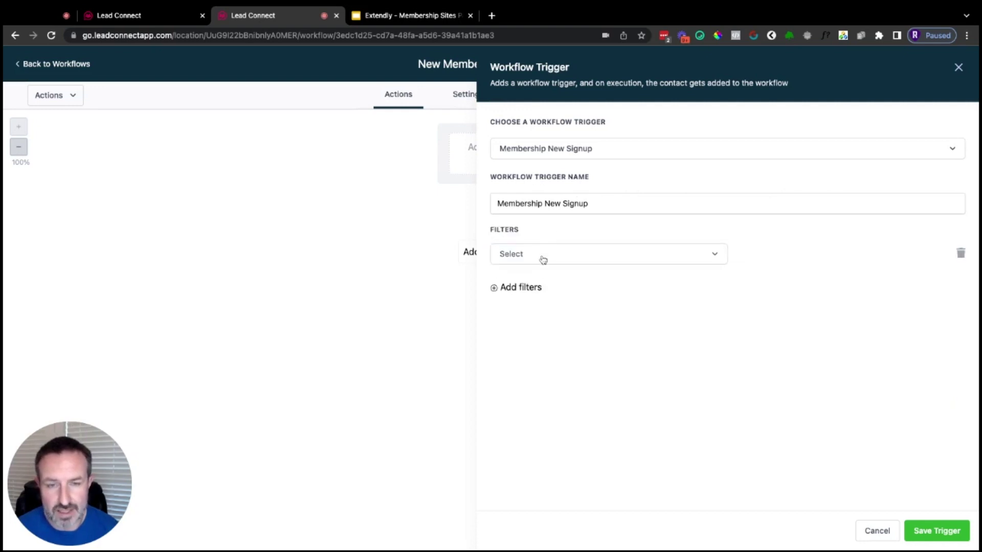
left_click(544, 256)
left_click(527, 338)
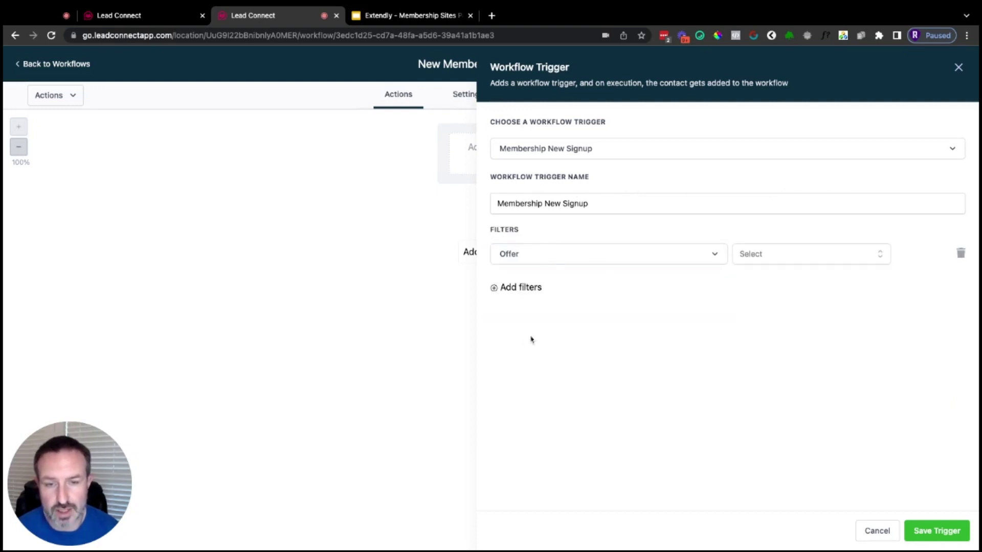
left_click(758, 258)
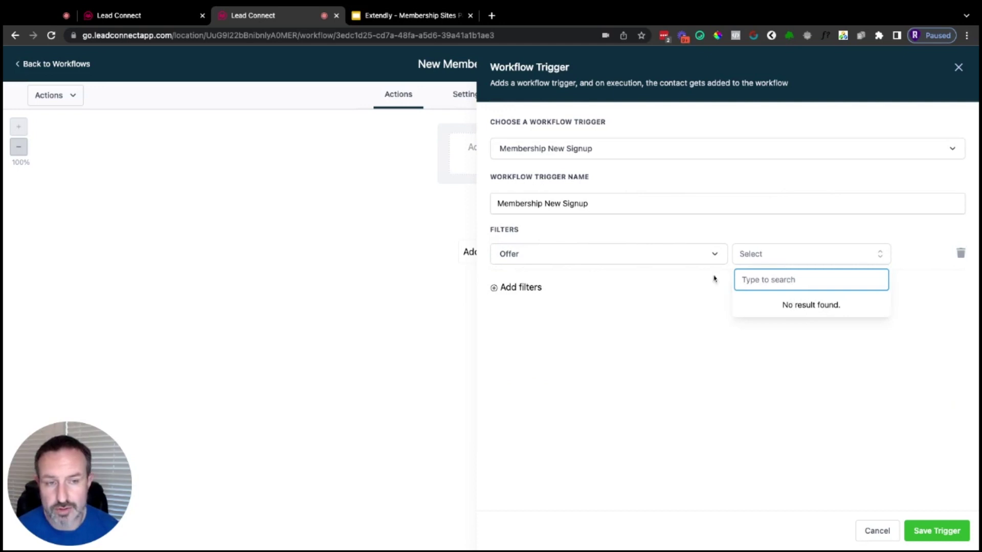
left_click(901, 250)
left_click(961, 253)
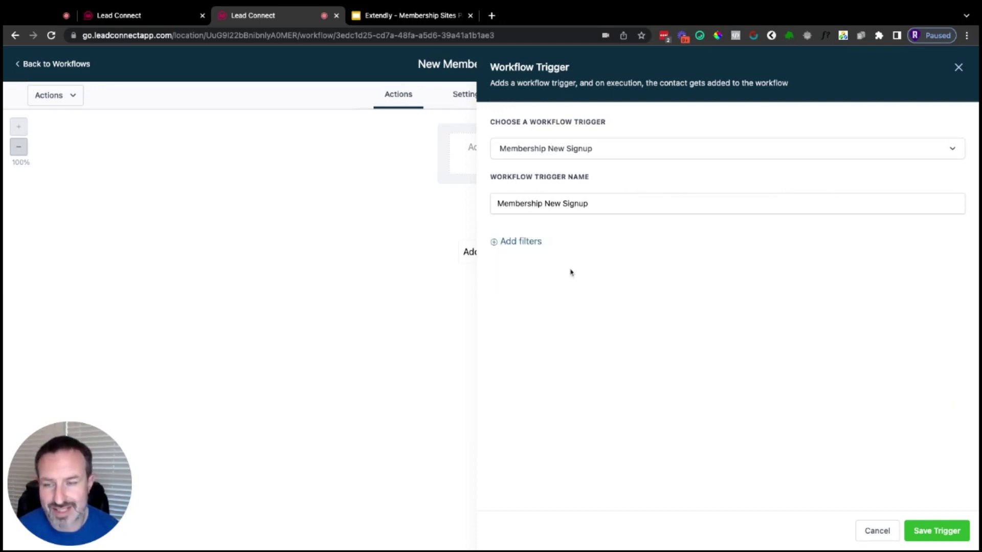
- Save the Membership New Signup trigger and the workflow
left_click(929, 523)
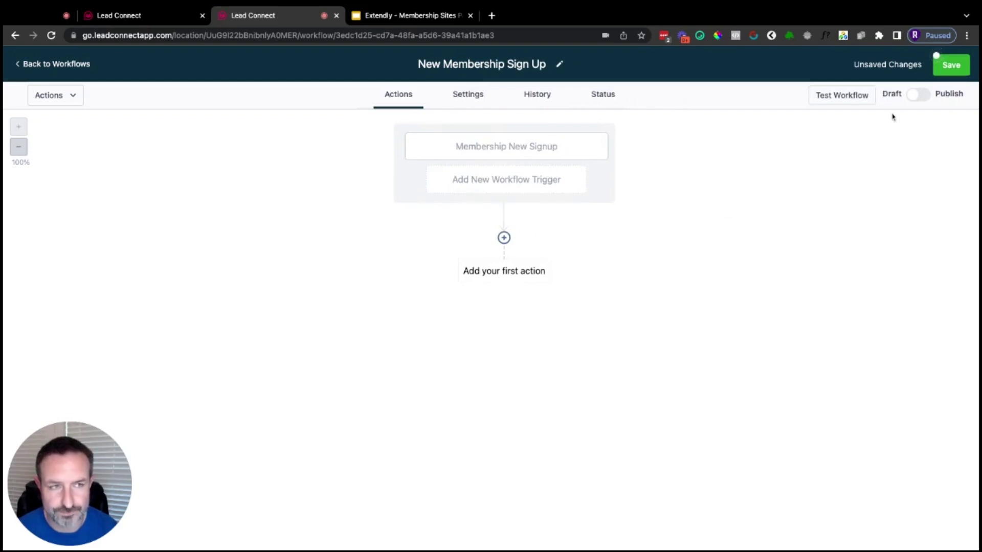
left_click(941, 64)
- Add a Send Email action using the Email Greeting template, and publish the workflow
left_click(504, 238)
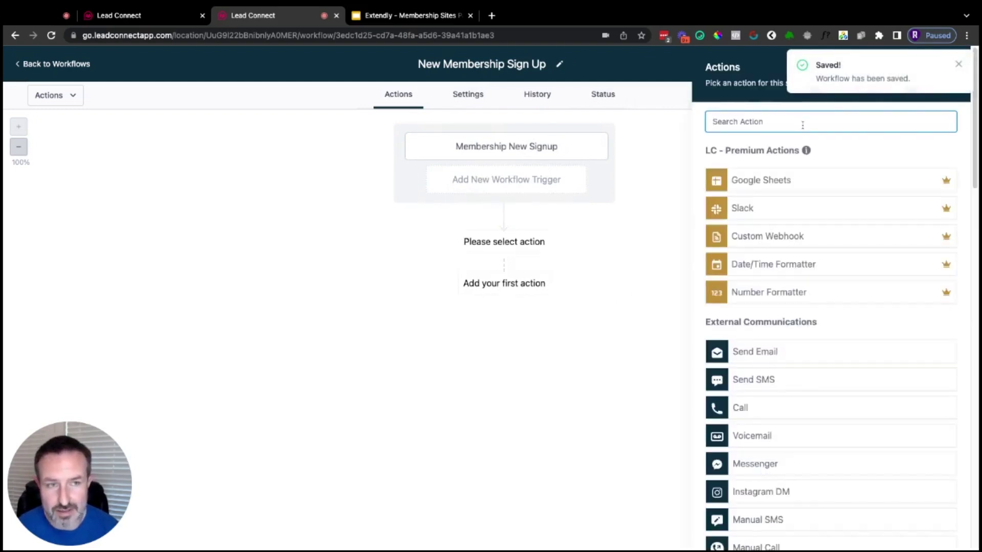
type("send")
left_click(796, 171)
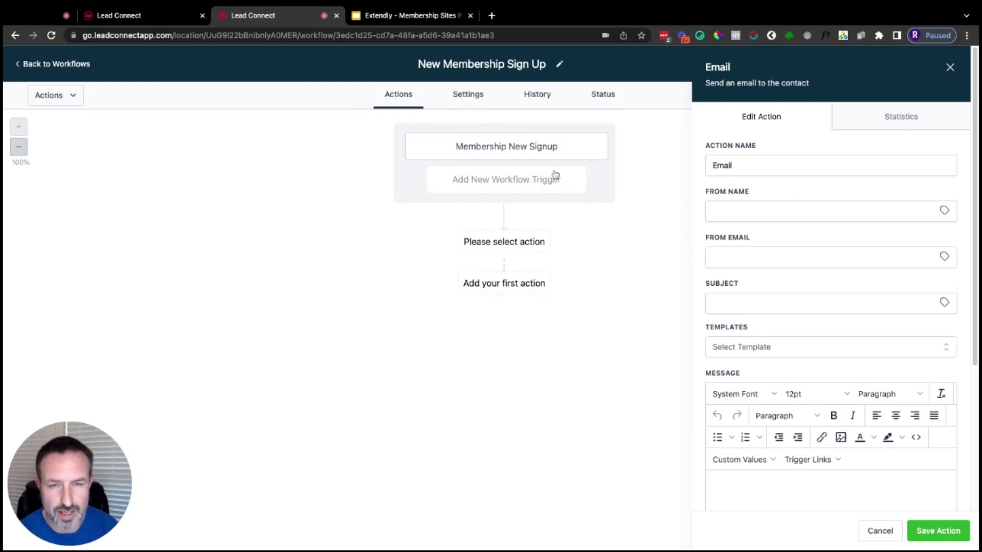
scroll(705, 351, "down", 1)
left_click(768, 293)
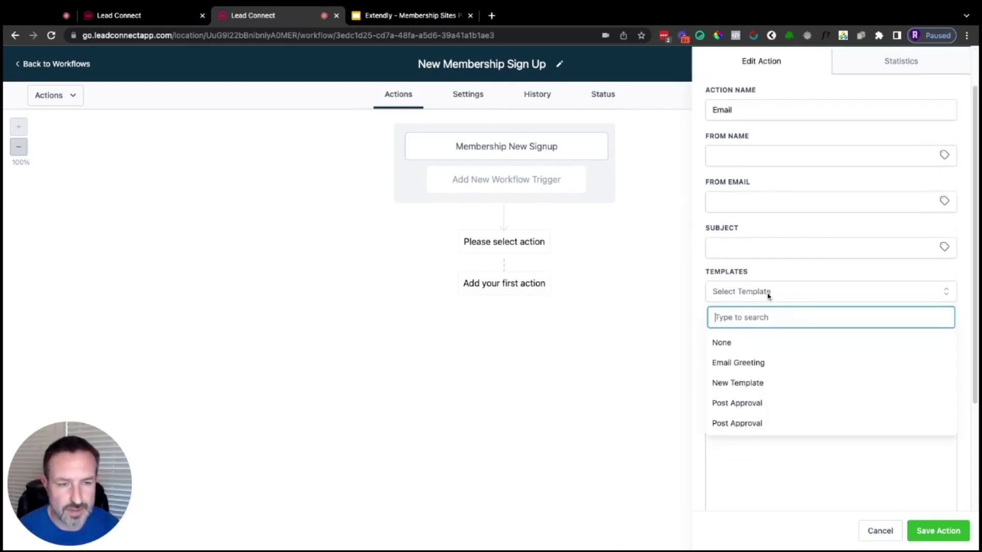
left_click(756, 364)
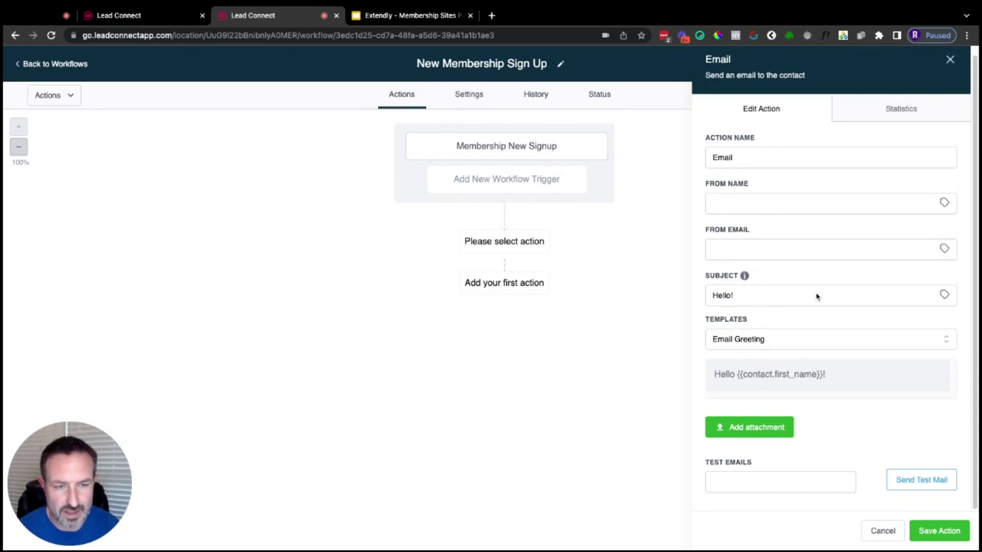
left_click(939, 531)
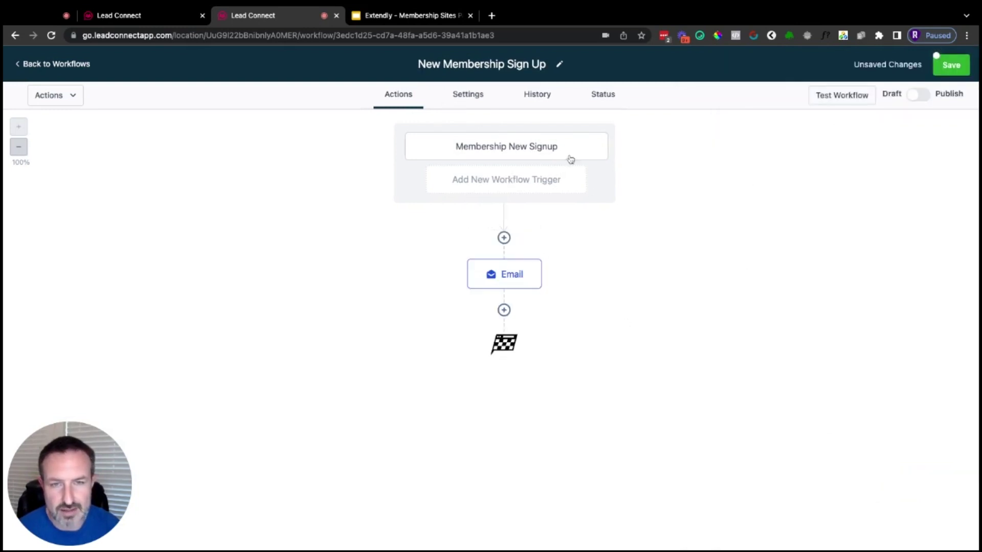
left_click(927, 96)
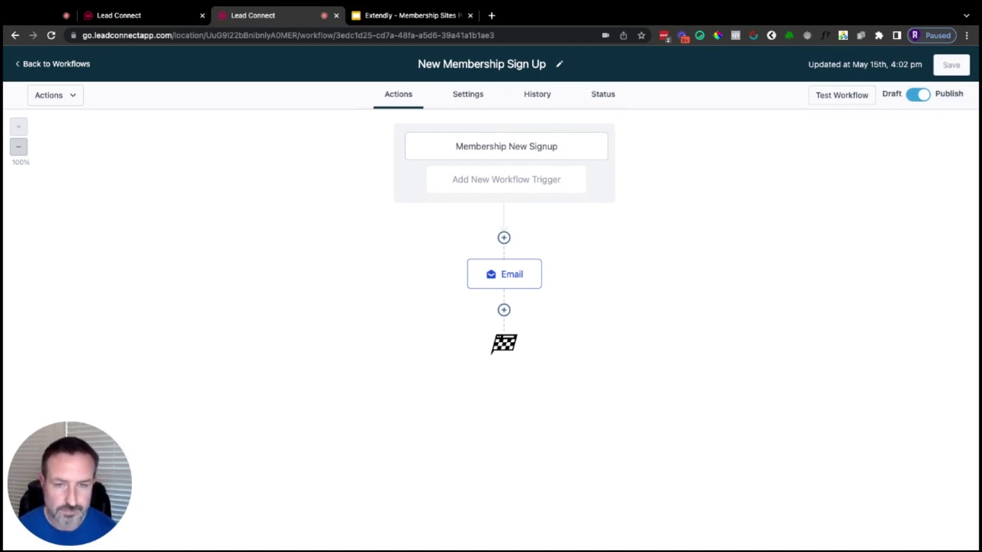
- Reopen the Email action and set its template to None
left_click(508, 272)
scroll(778, 357, "down", 1)
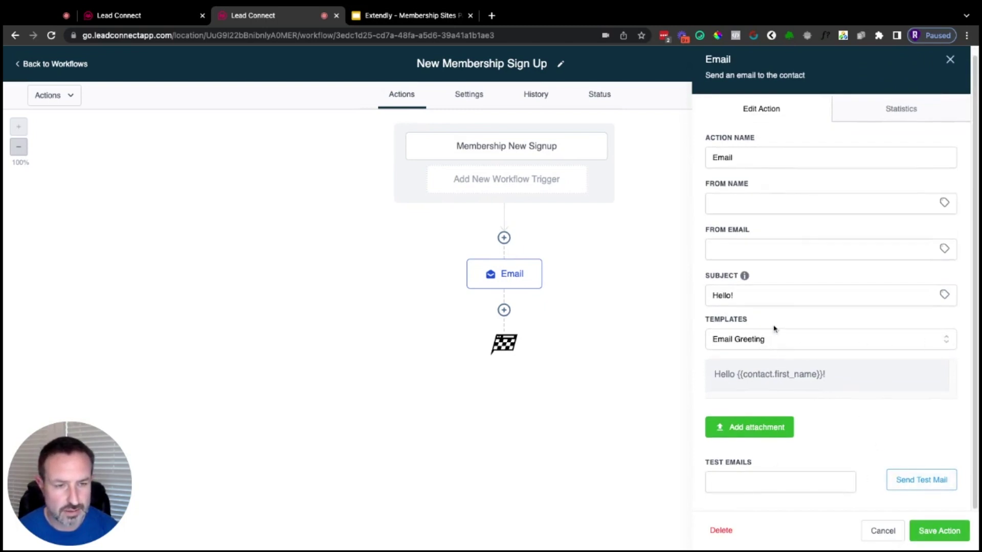
left_click(769, 344)
left_click(737, 388)
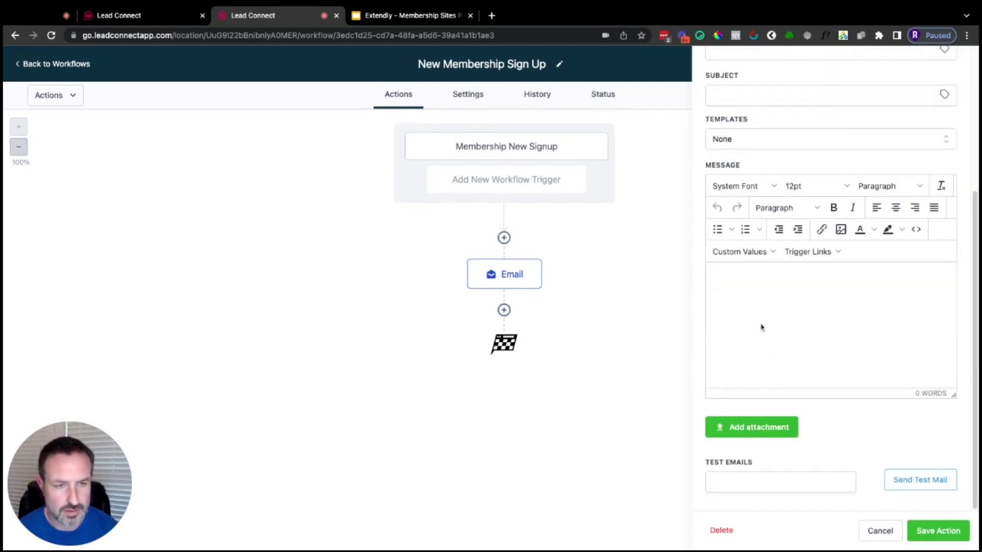
- Try adding the Membership Contact Email and Password custom values to the Email action's message, and discard the changes
left_click(765, 252)
left_click(906, 343)
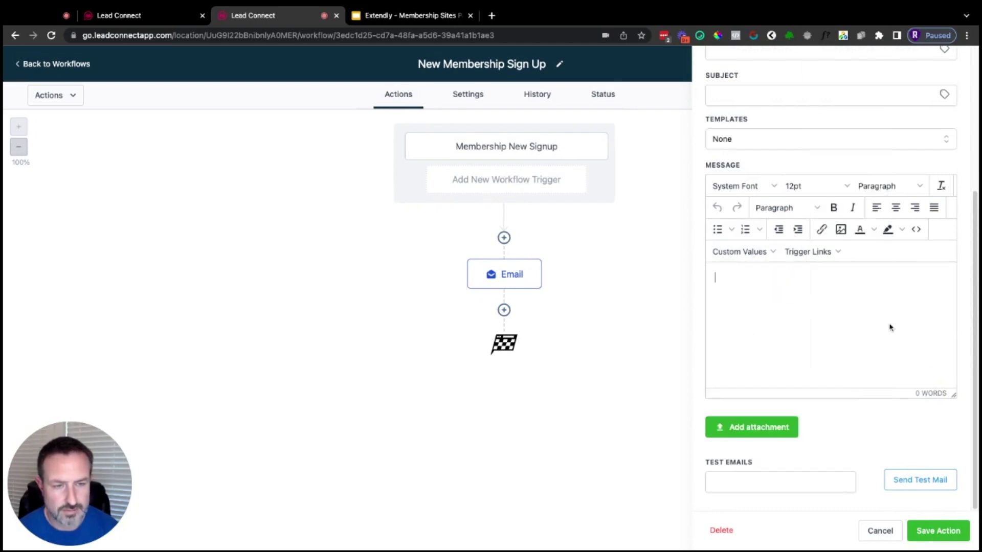
left_click(748, 253)
mouse_move(770, 394)
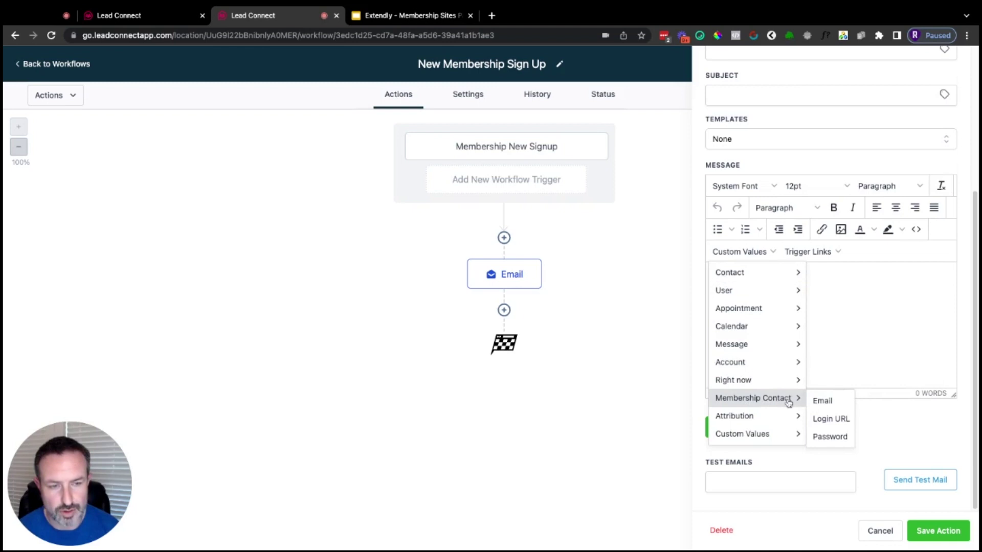
left_click(835, 405)
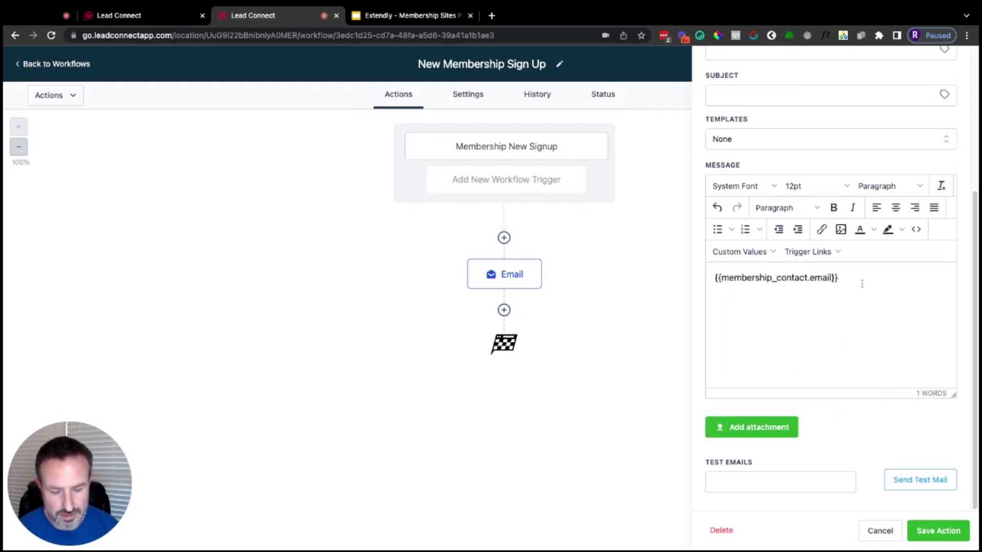
left_click(742, 252)
mouse_move(767, 398)
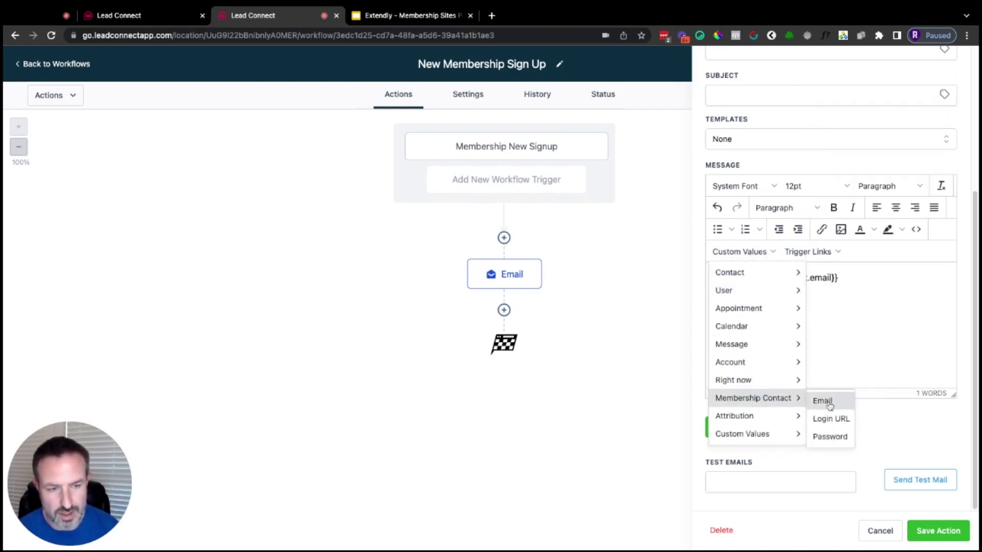
left_click(830, 436)
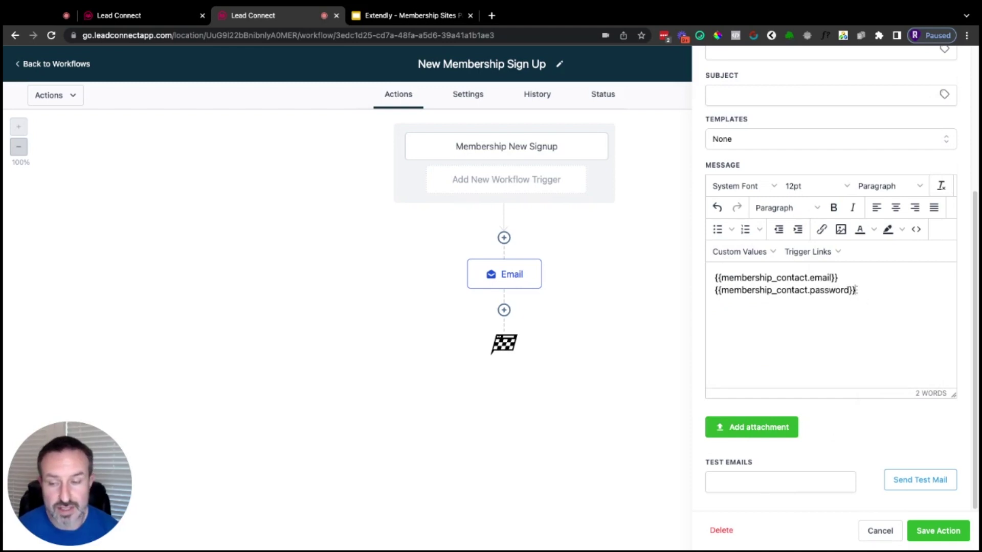
key("ctrl+a")
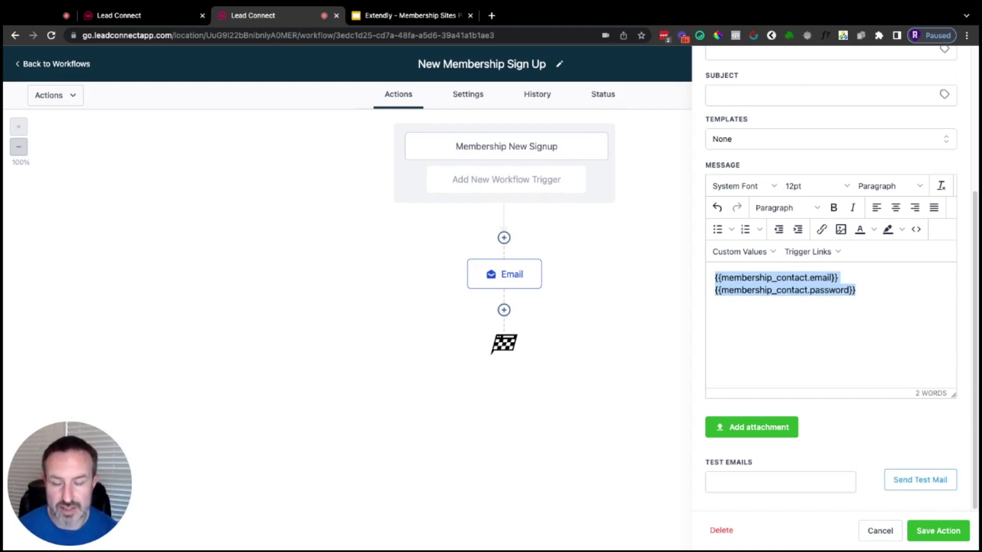
scroll(796, 307, "up", 3)
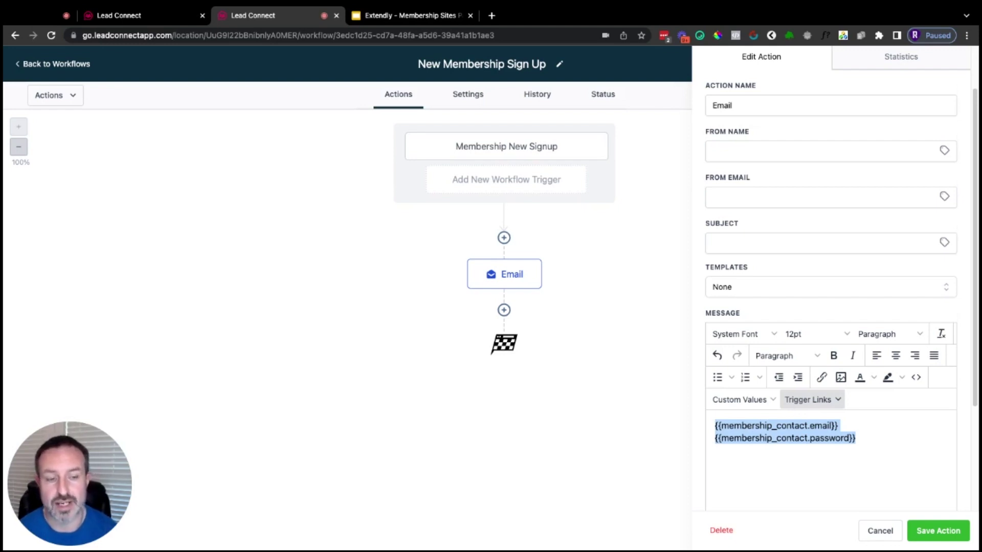
left_click(880, 531)
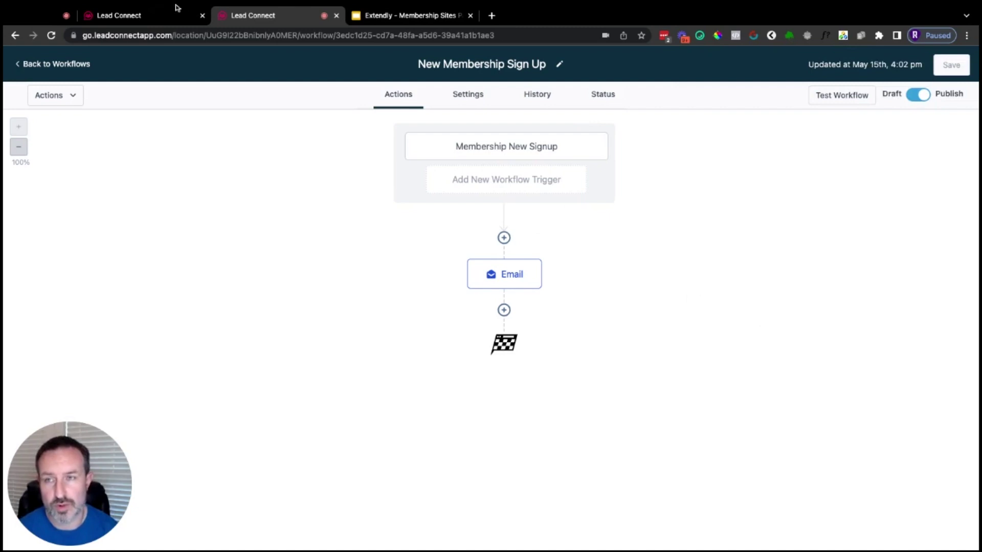
- Switch back to the membership Email Settings, turn on Send Welcome Email and view its template choices
left_click(138, 15)
left_click_drag(202, 179, 311, 178)
left_click(370, 181)
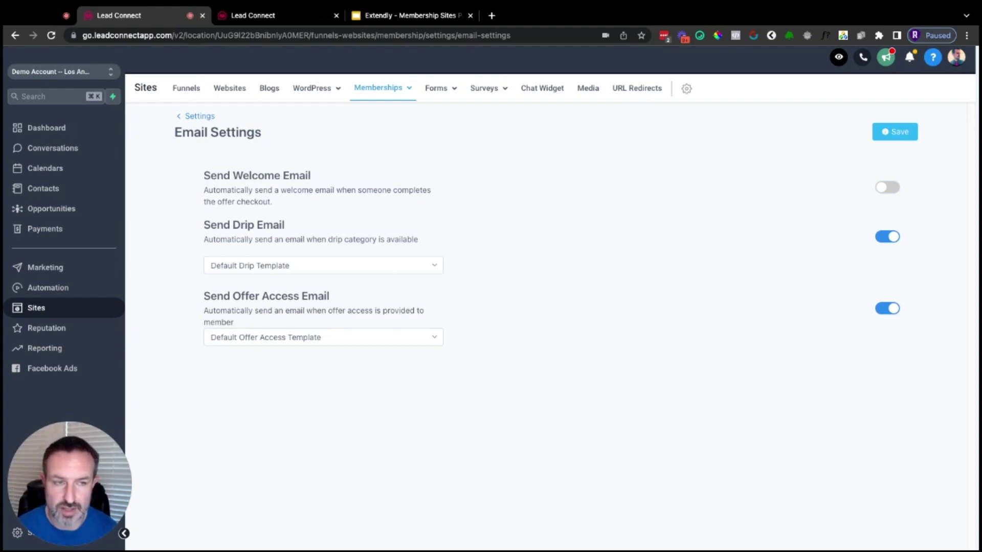
left_click(895, 190)
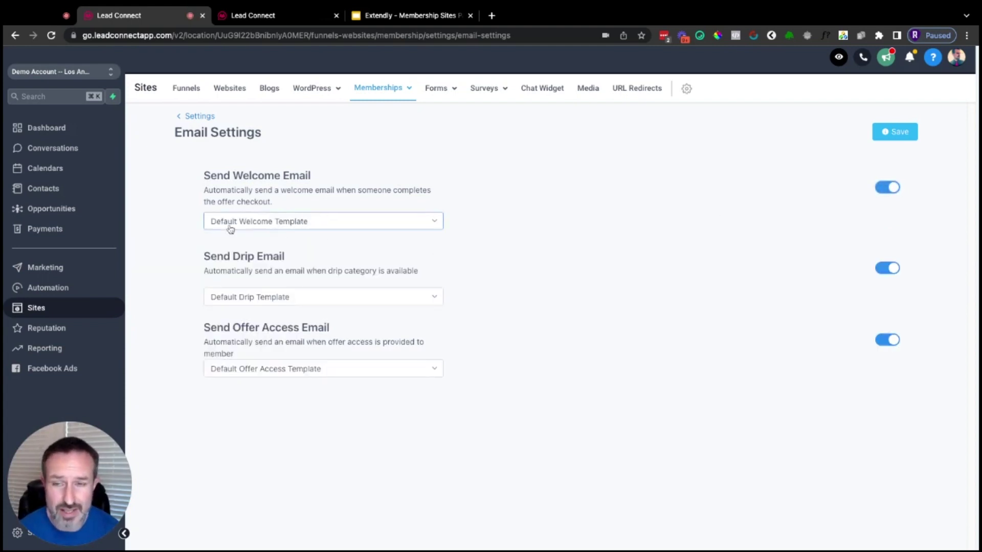
left_click(211, 223)
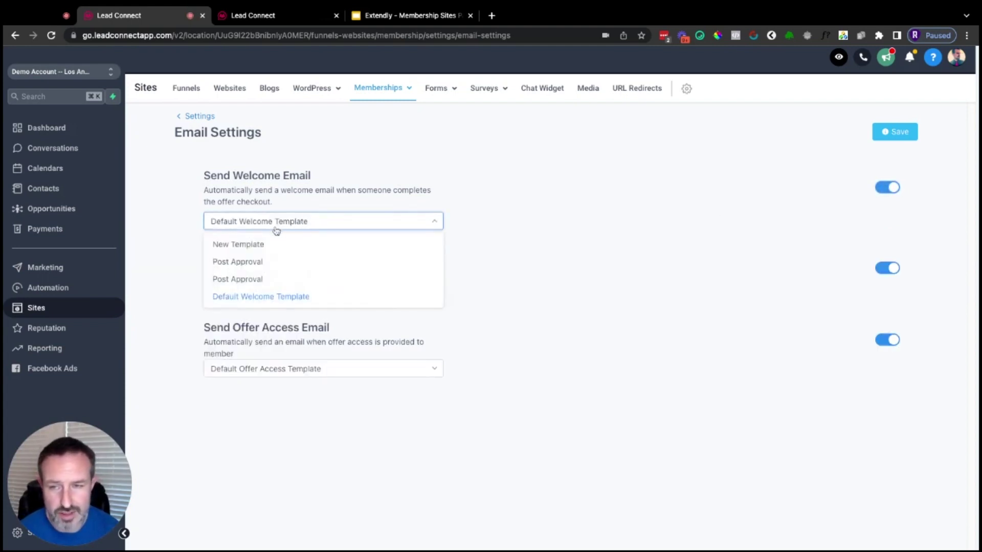
left_click(476, 172)
- Examine the Send Drip Email setting and its available templates
left_click_drag(205, 258, 283, 257)
left_click(310, 259)
left_click_drag(203, 259, 300, 262)
left_click(301, 262)
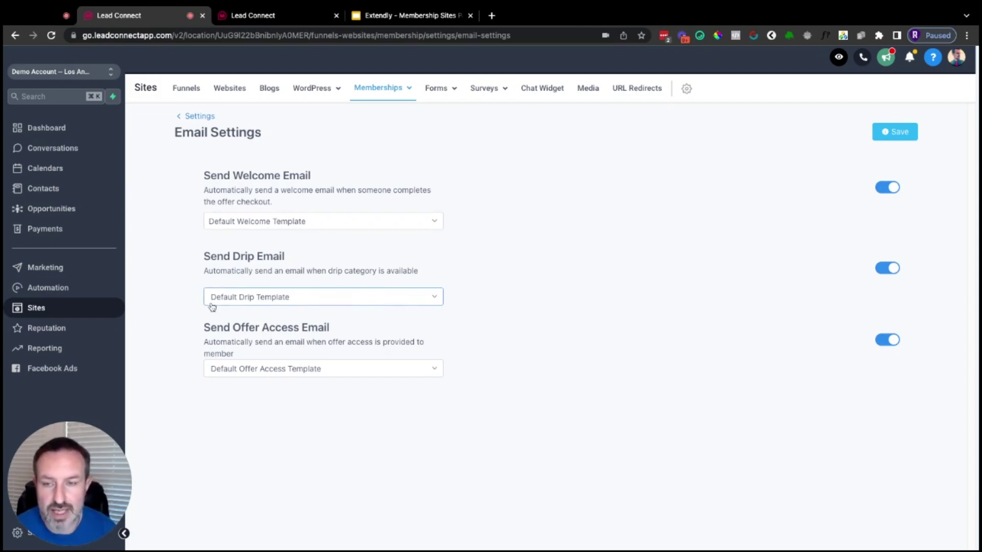
left_click(238, 302)
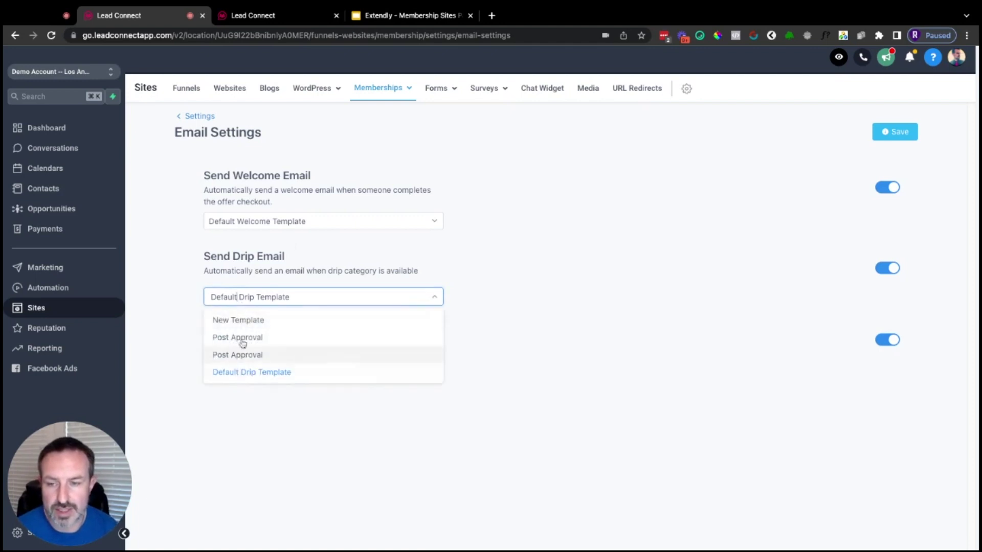
left_click(301, 272)
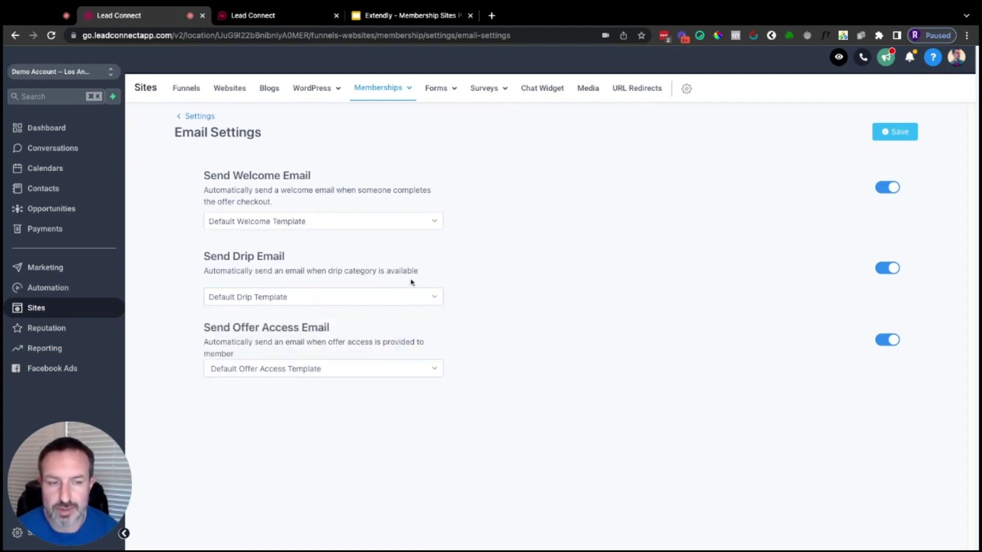
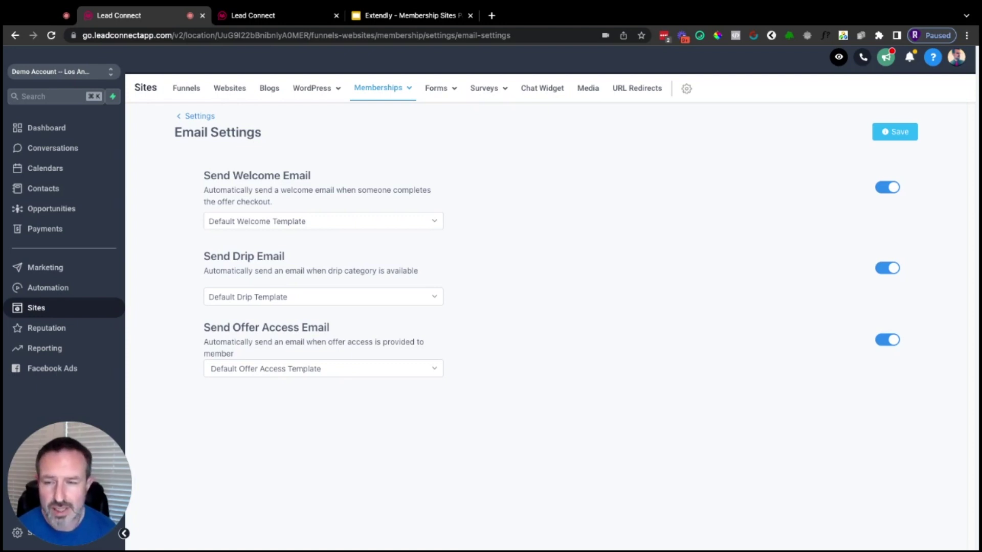
- Choose Default Offer Access Template for Send Offer Access Email
double_click(244, 327)
left_click(257, 328)
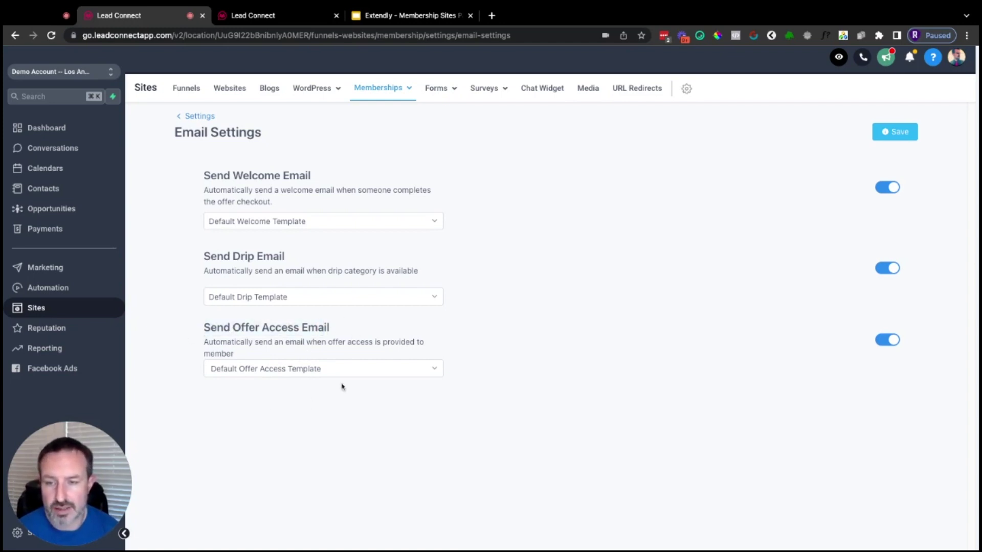
left_click(272, 364)
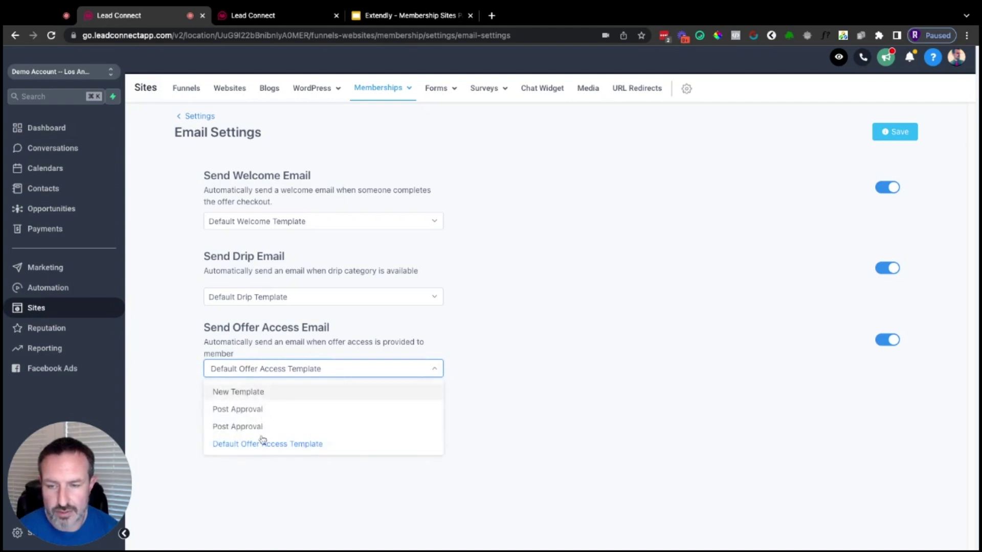
left_click(262, 441)
- Change the New Membership Sign Up workflow's trigger to Offer Access Granted, save the trigger, and check the Email action
left_click(289, 16)
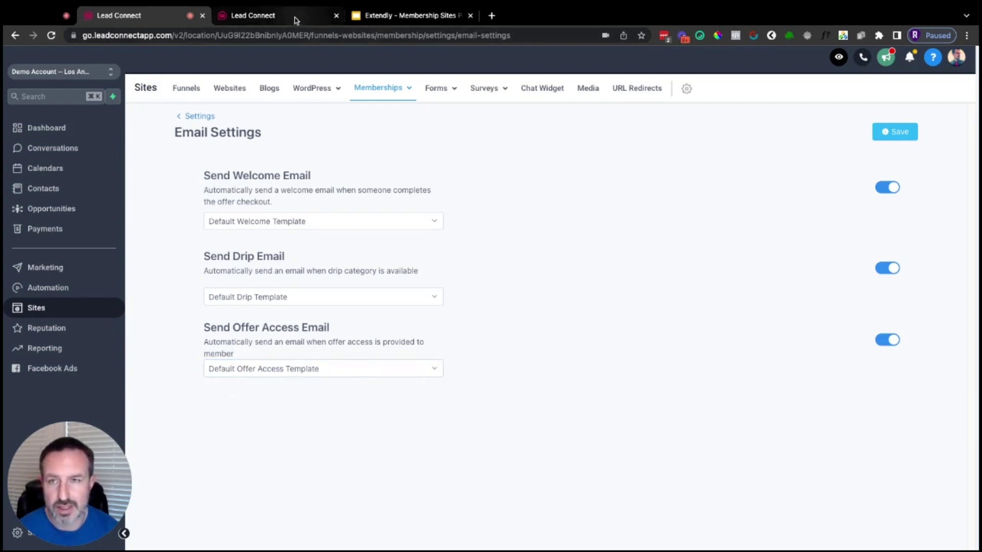
left_click(494, 159)
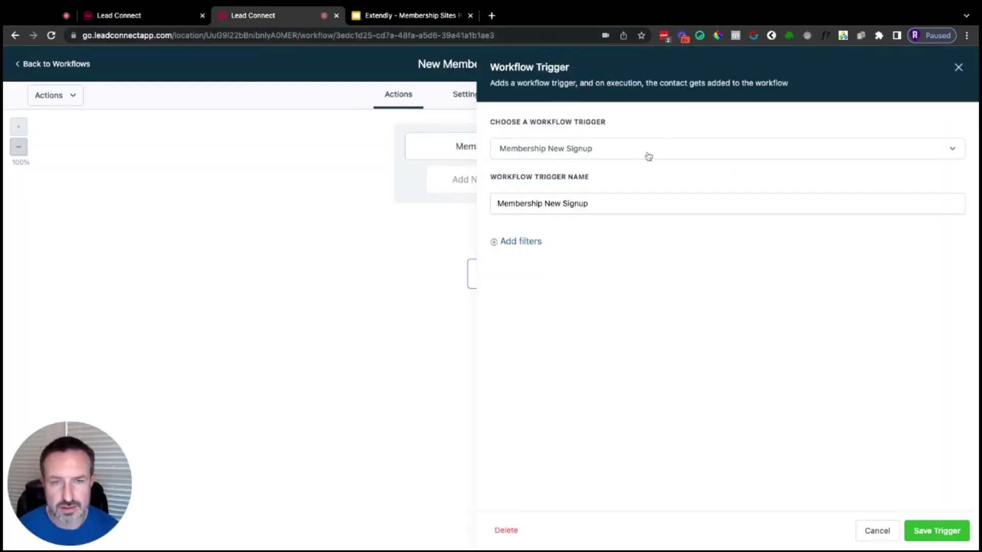
left_click(622, 154)
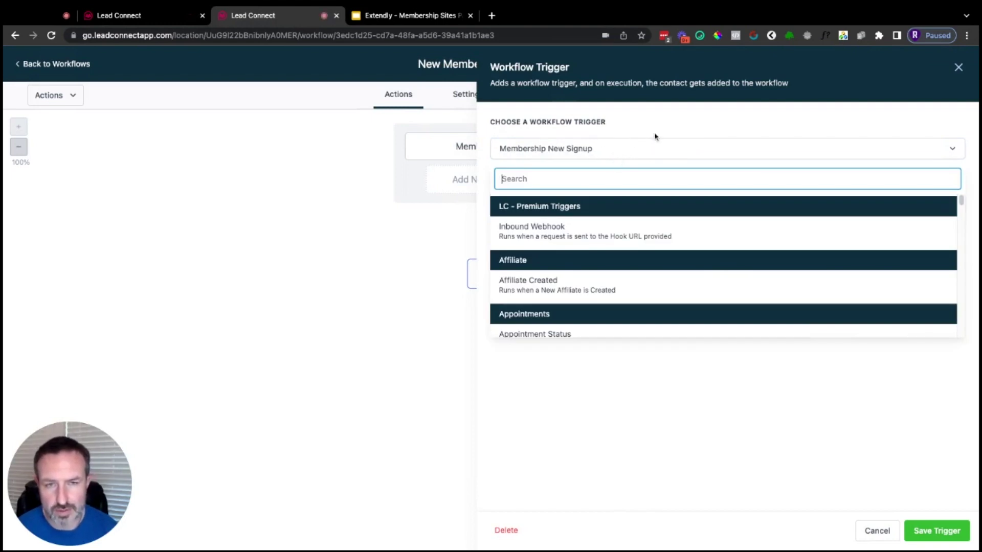
left_click(616, 156)
left_click(577, 148)
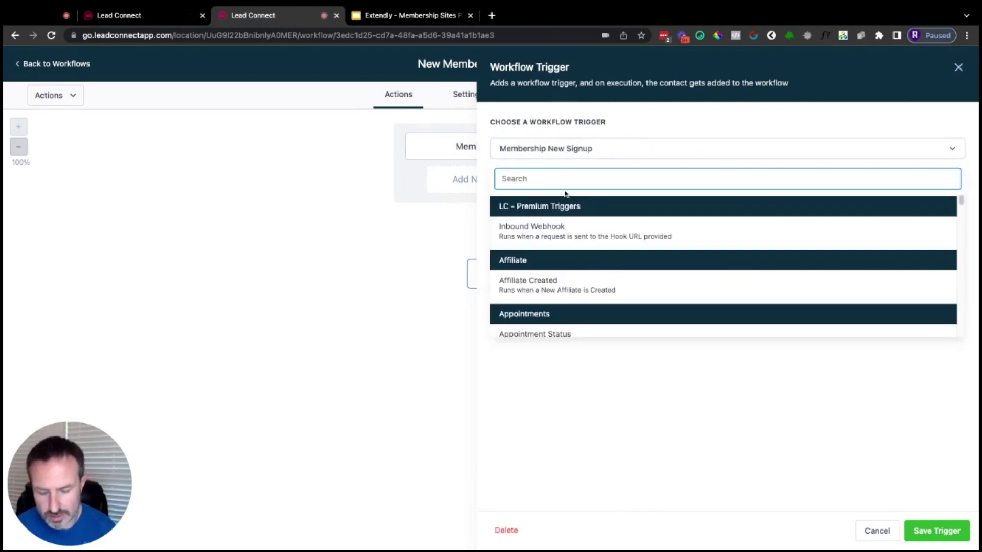
type("offer")
left_click(508, 229)
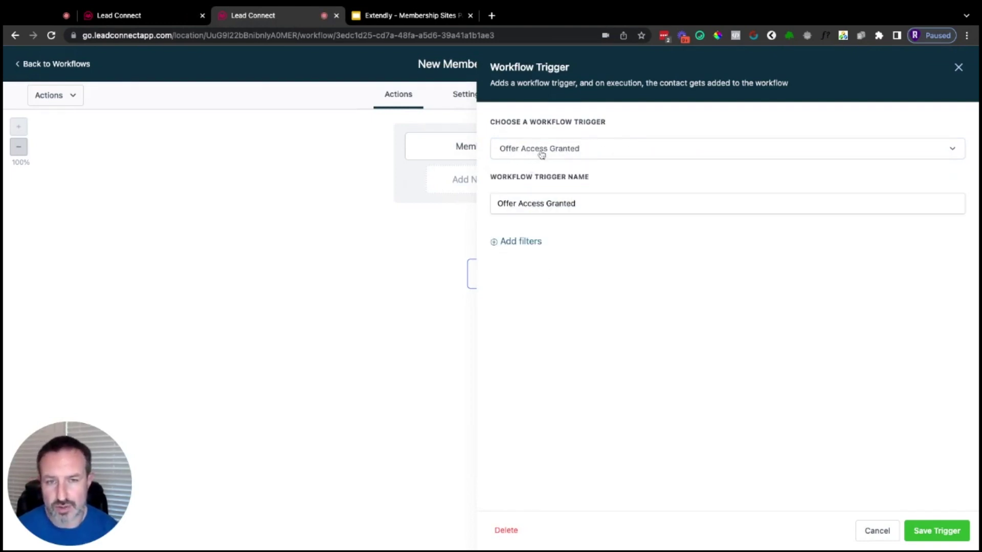
left_click(928, 531)
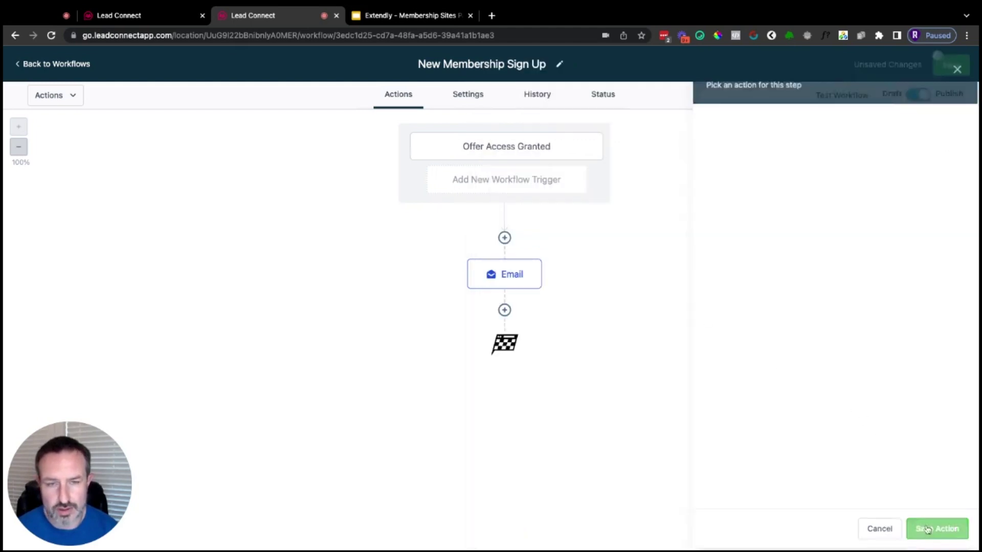
left_click(507, 279)
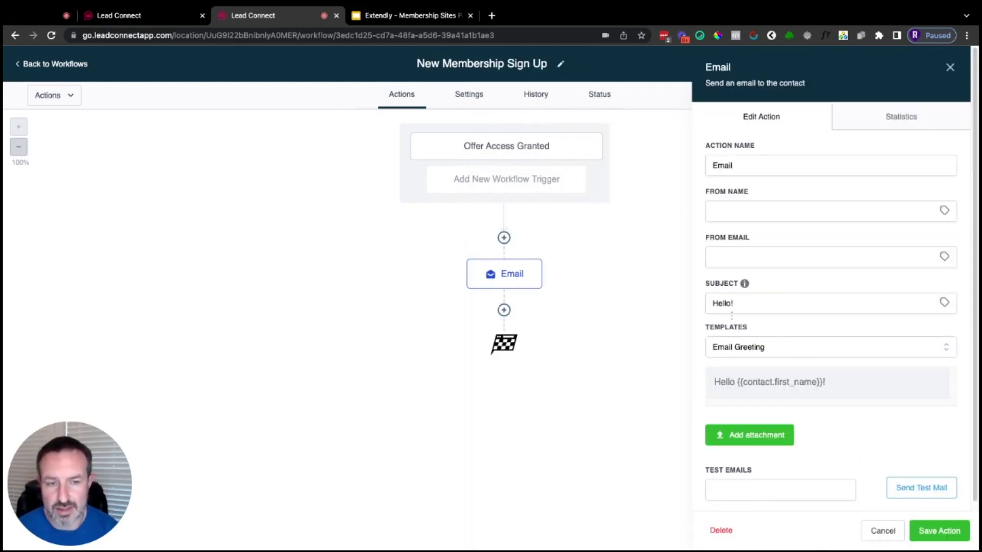
left_click(878, 531)
- Try an Offer filter on the Offer Access Granted trigger, discard it, and save the workflow
left_click(546, 145)
left_click(521, 241)
left_click(555, 253)
left_click(557, 330)
left_click(778, 258)
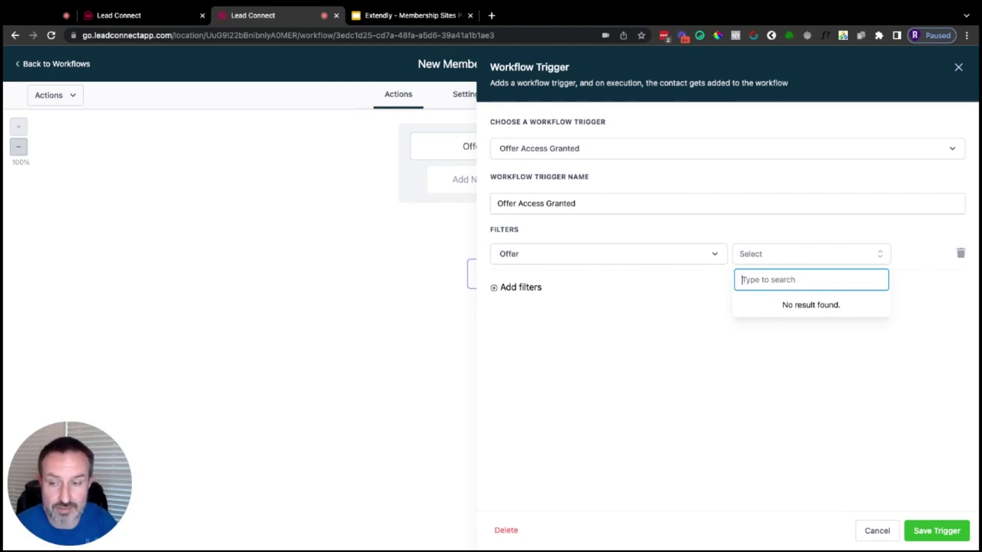
left_click(628, 344)
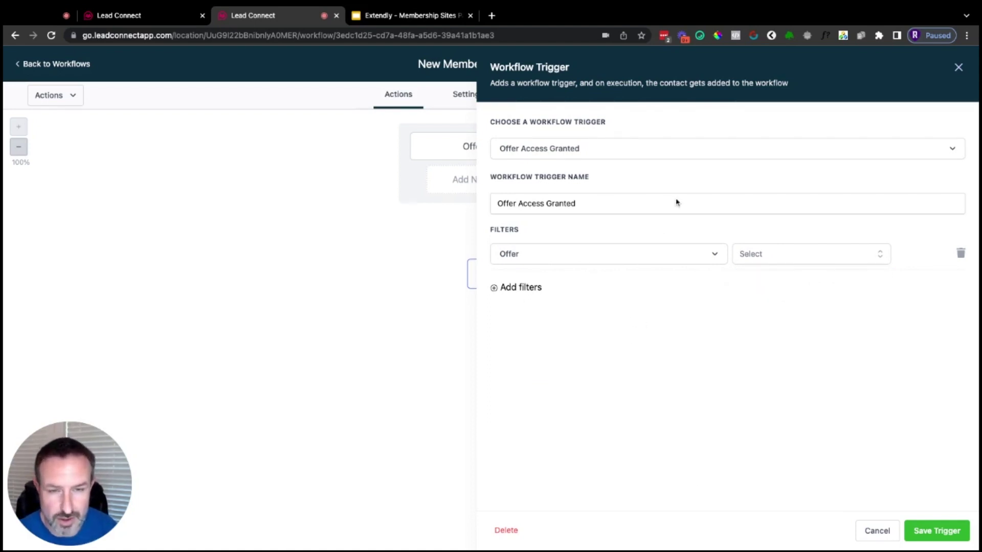
left_click(878, 532)
left_click(952, 66)
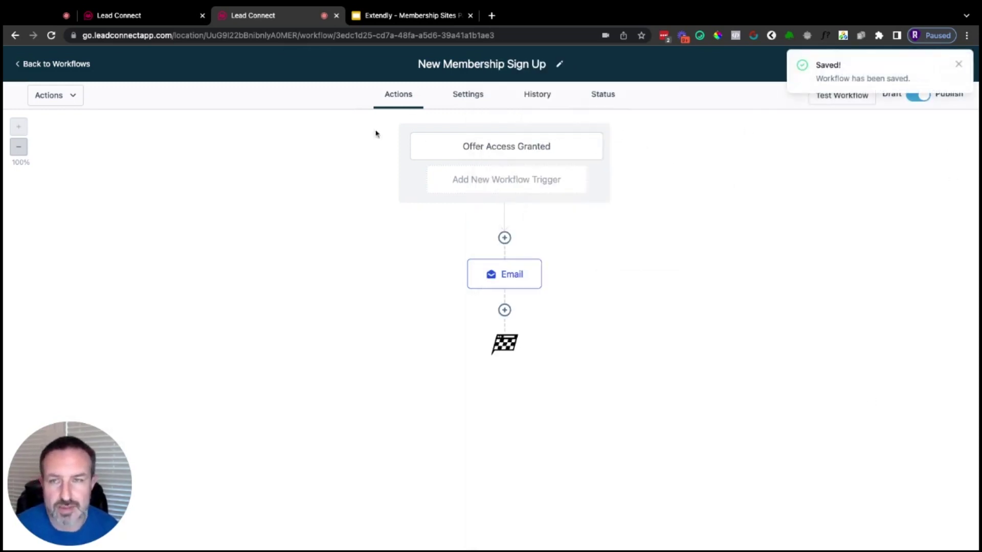
- Return to the membership settings and open App Settings to look at the Enable PWA option
left_click(177, 21)
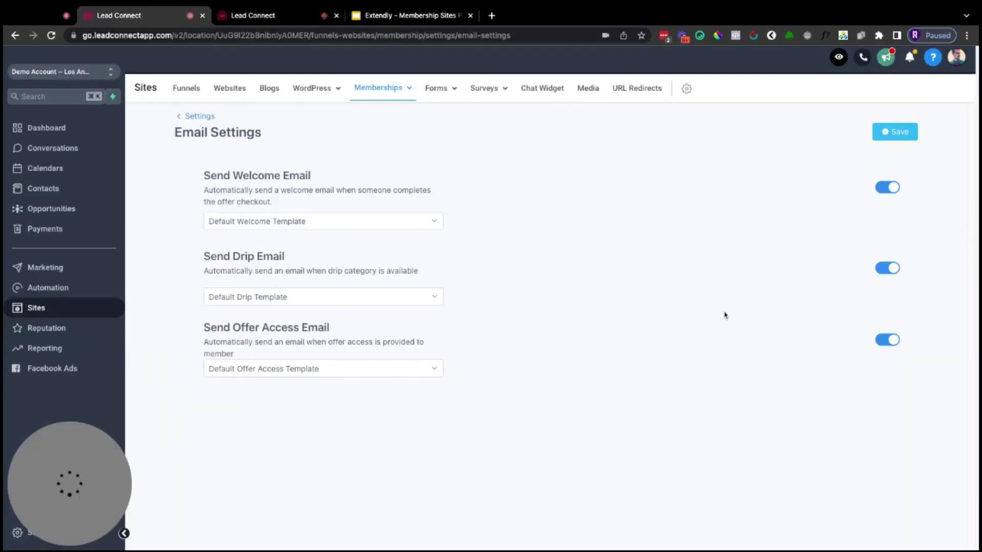
mouse_move(390, 93)
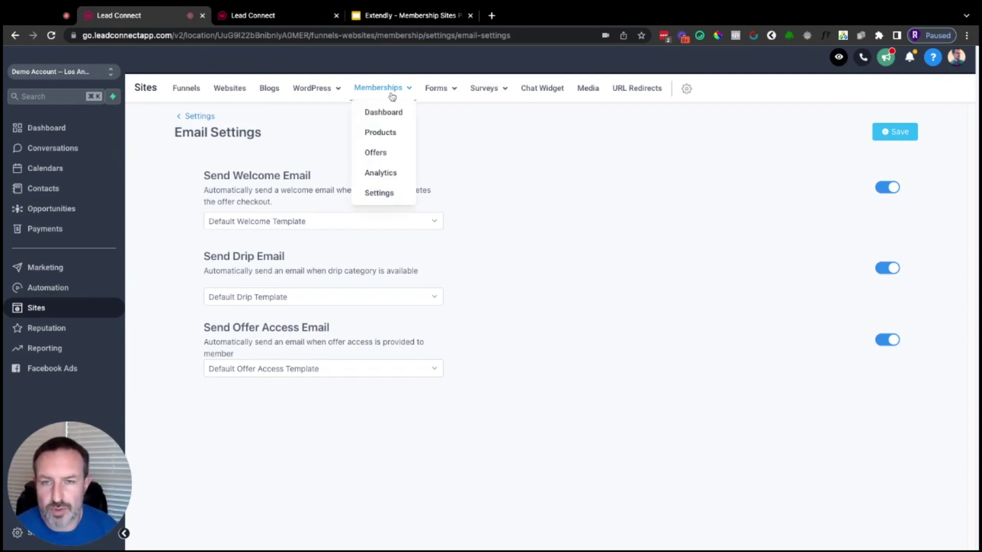
left_click(384, 193)
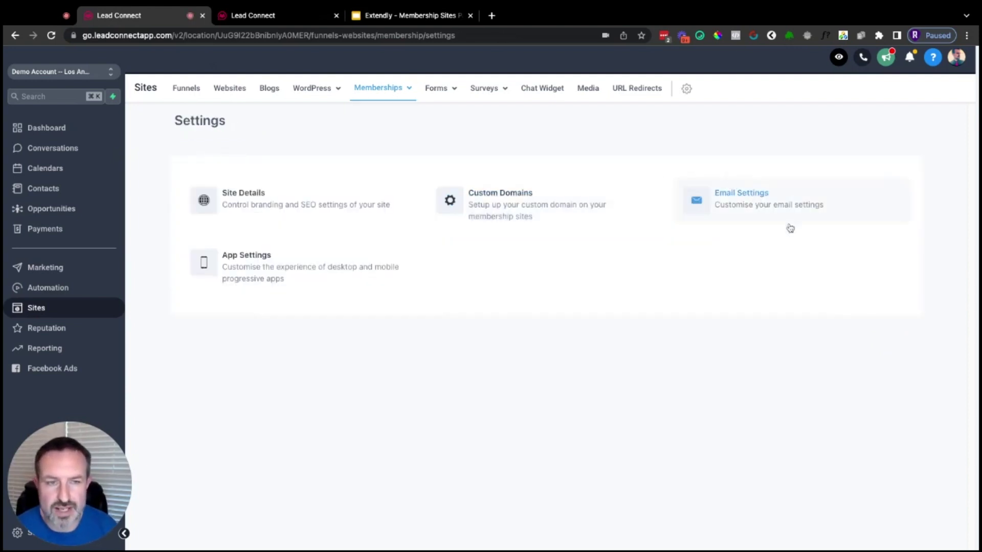
left_click(265, 279)
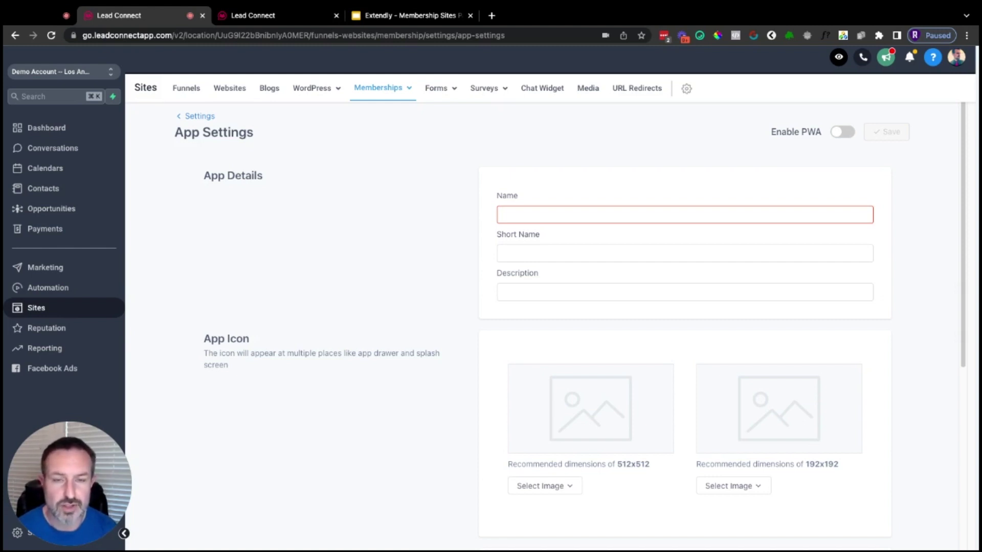
left_click_drag(802, 134, 823, 148)
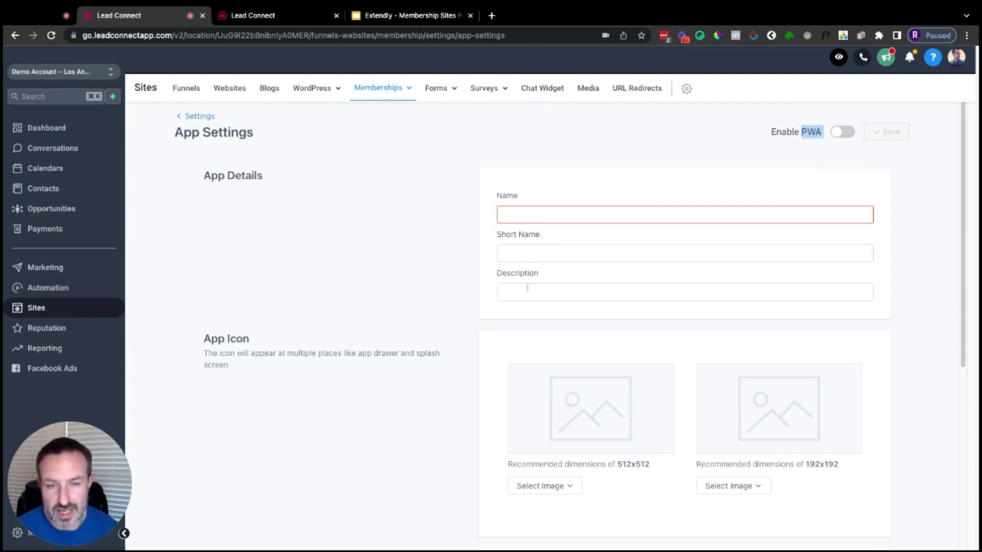
- Review the app details and icon sections, and try several App Colors palettes, including Gold, Turquoise and the magenta one
scroll(536, 310, "down", 3)
scroll(526, 256, "down", 2)
scroll(573, 205, "up", 1)
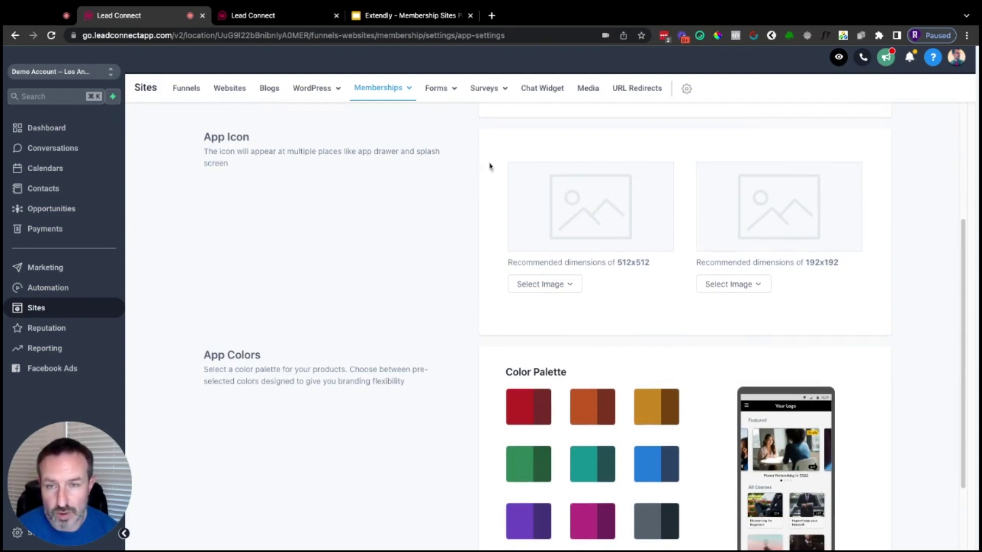
scroll(607, 207, "down", 2)
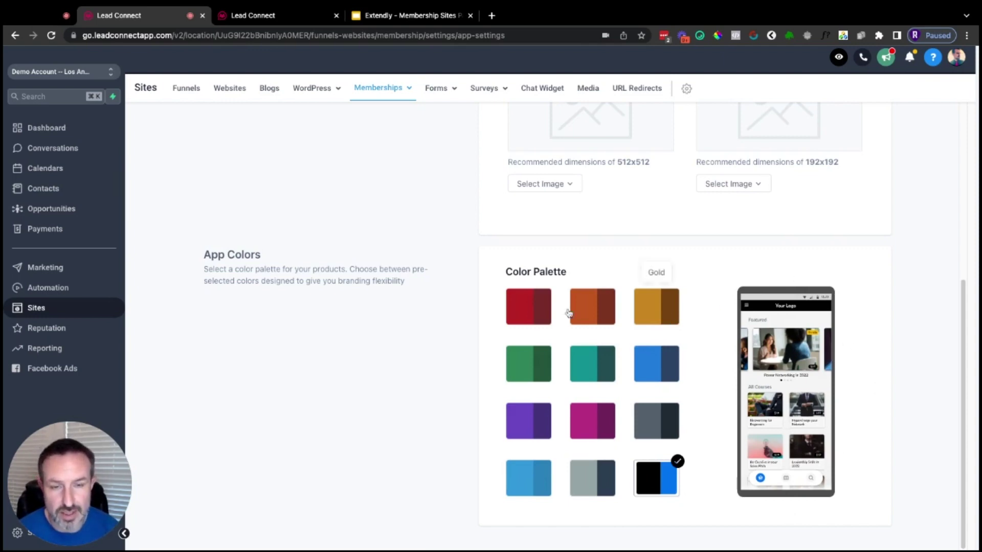
left_click(534, 316)
left_click(601, 311)
left_click(648, 313)
left_click(654, 366)
left_click(586, 377)
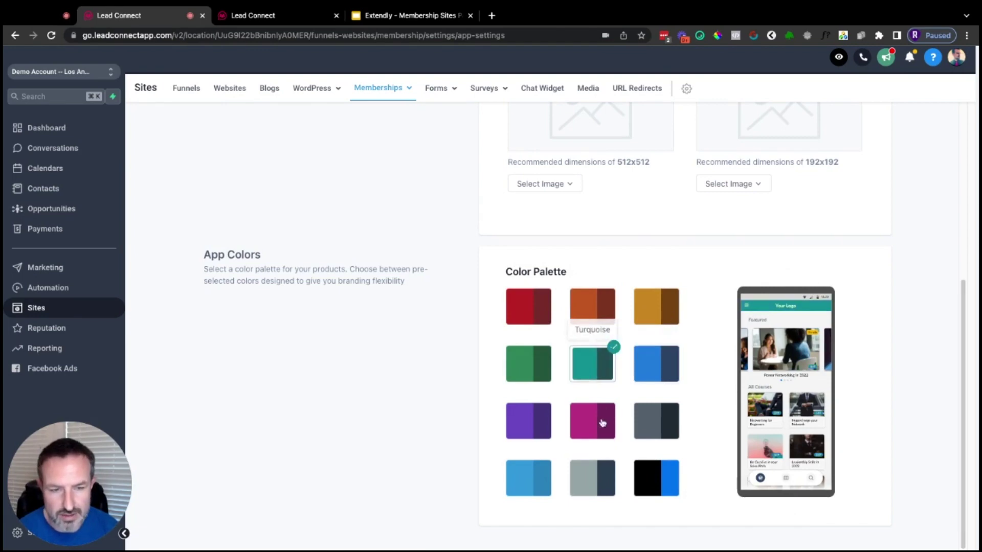
left_click(594, 424)
scroll(613, 464, "up", 6)
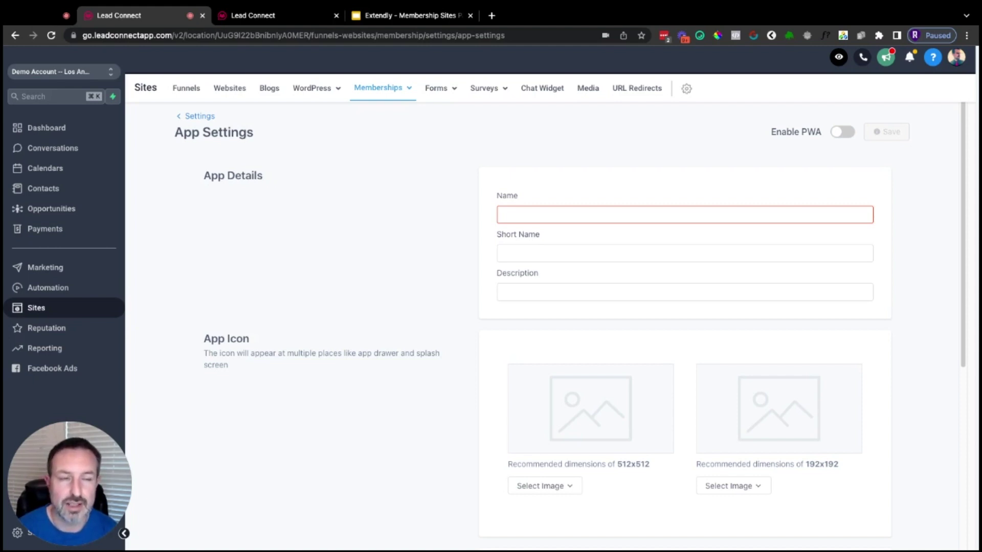
scroll(737, 232, "down", 6)
scroll(782, 362, "up", 6)
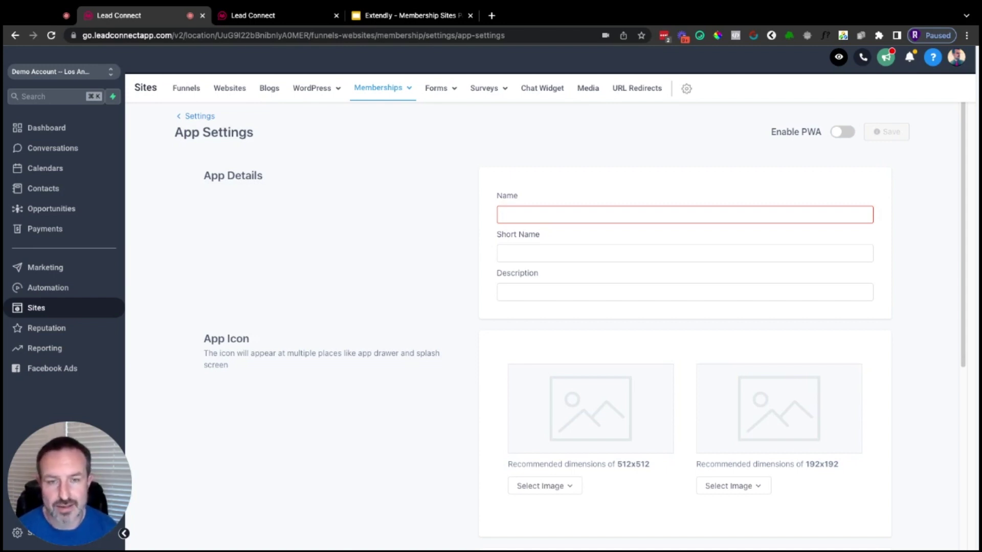
- Open the membership Products page and start creating a product to view the available product templates
mouse_move(391, 88)
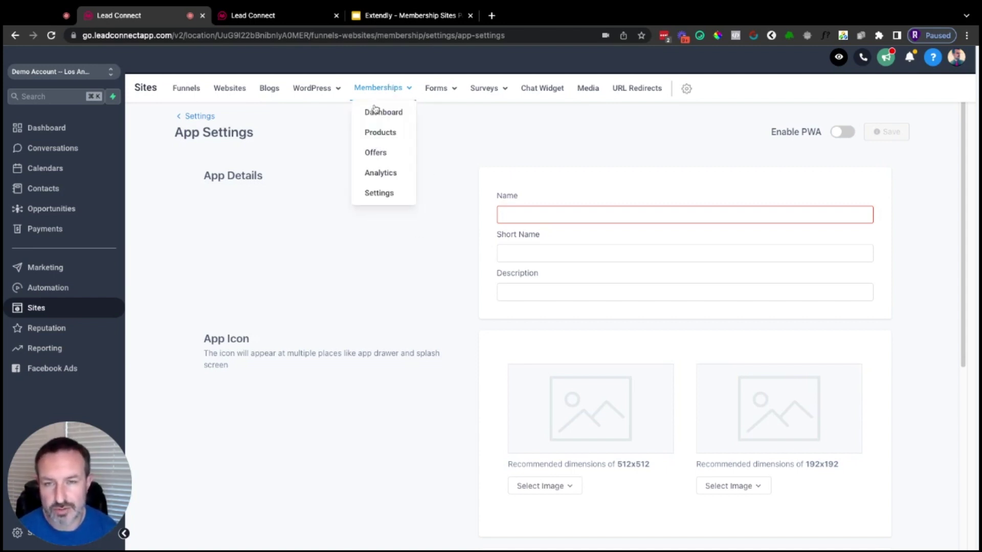
left_click(384, 136)
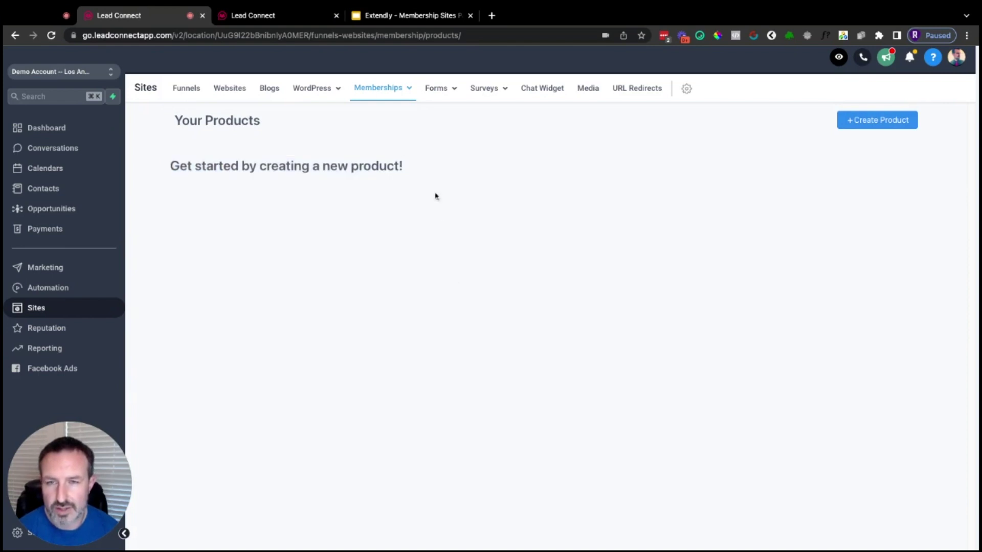
left_click(870, 128)
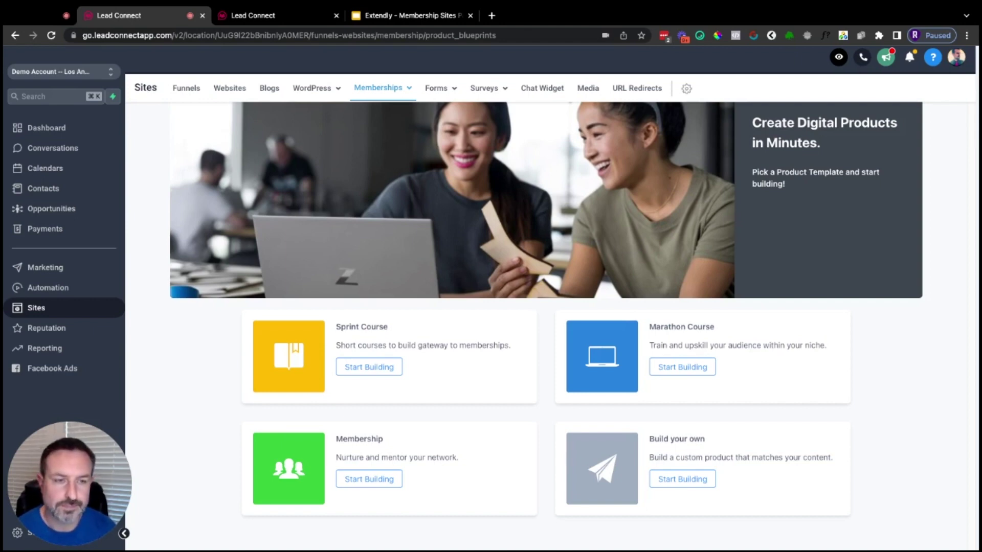
- Leave the product templates and open the membership Offers page
mouse_move(393, 88)
left_click(376, 154)
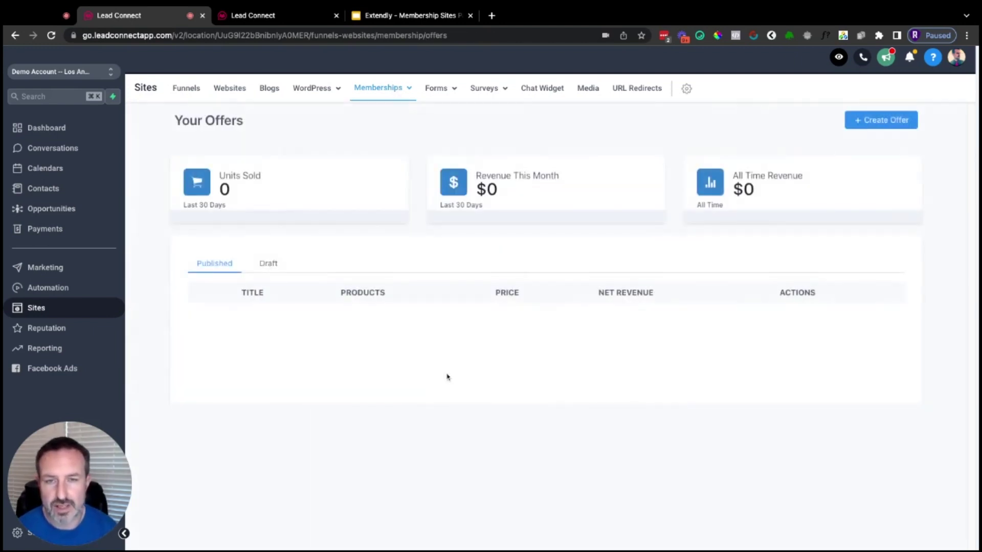